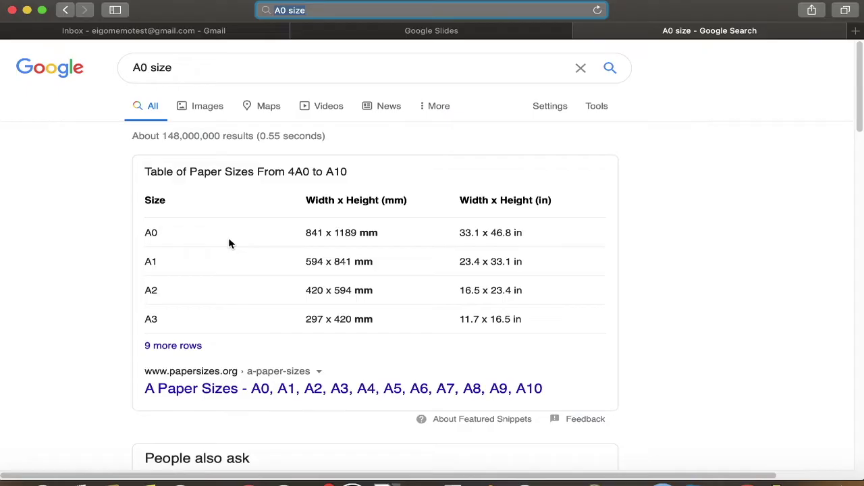
Step: Look up the A0 paper size in millimetres in the paper sizes table
{"action": "left_click_drag", "start_coordinate": [147, 233], "coordinate": [161, 234]}
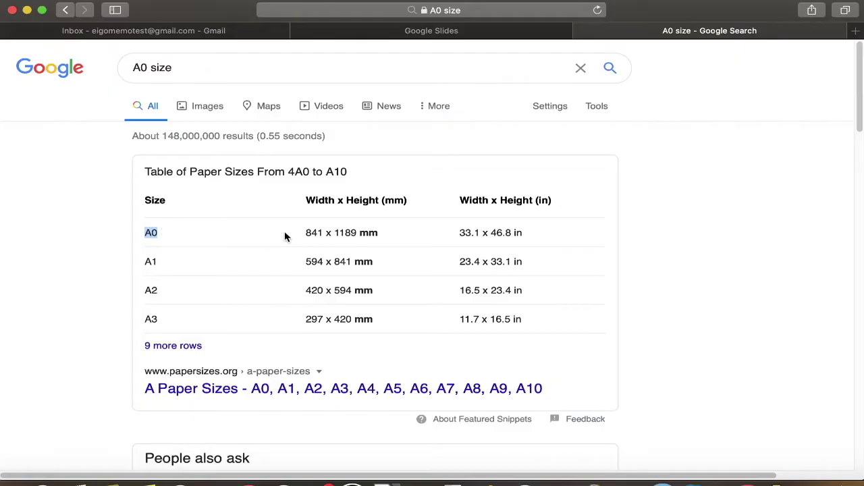
{"action": "left_click_drag", "start_coordinate": [298, 233], "coordinate": [353, 232]}
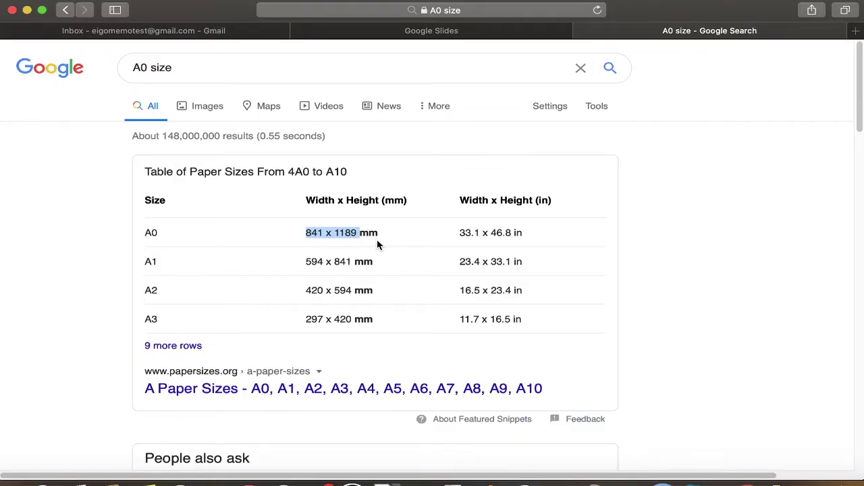
{"action": "left_click", "coordinate": [365, 232]}
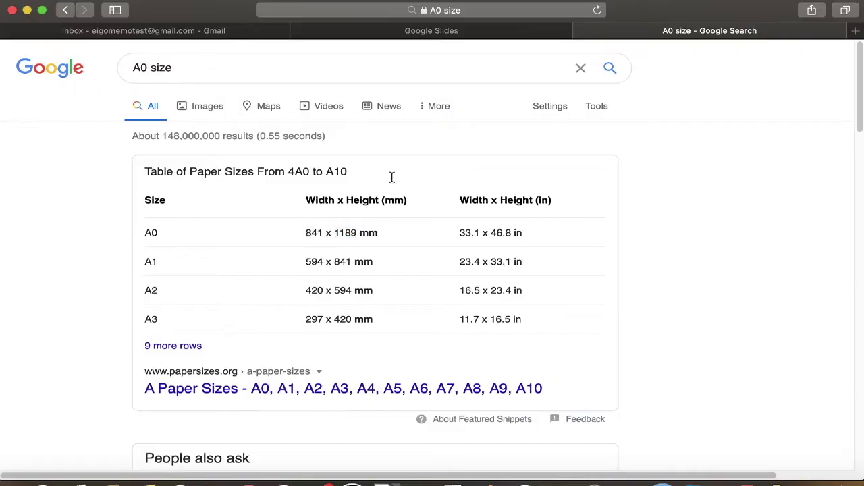
Step: Switch to Google Slides, create a blank presentation and close the theme chooser without picking a theme
{"action": "left_click", "coordinate": [382, 30]}
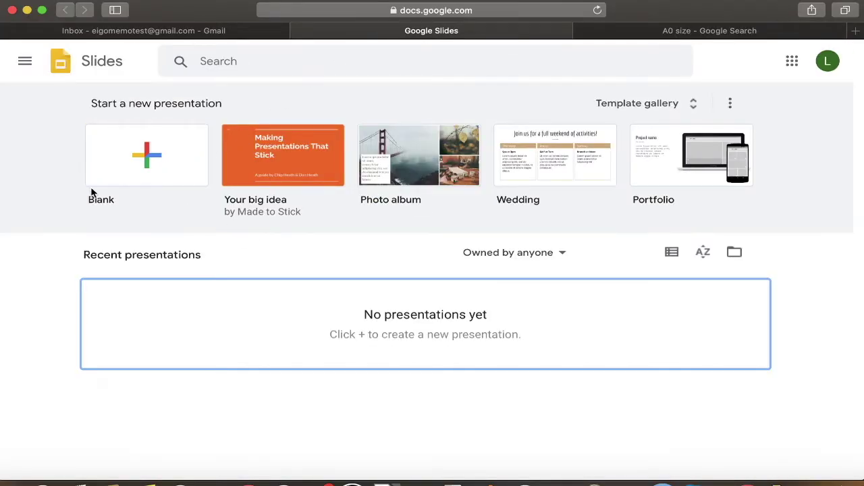
{"action": "left_click", "coordinate": [148, 152]}
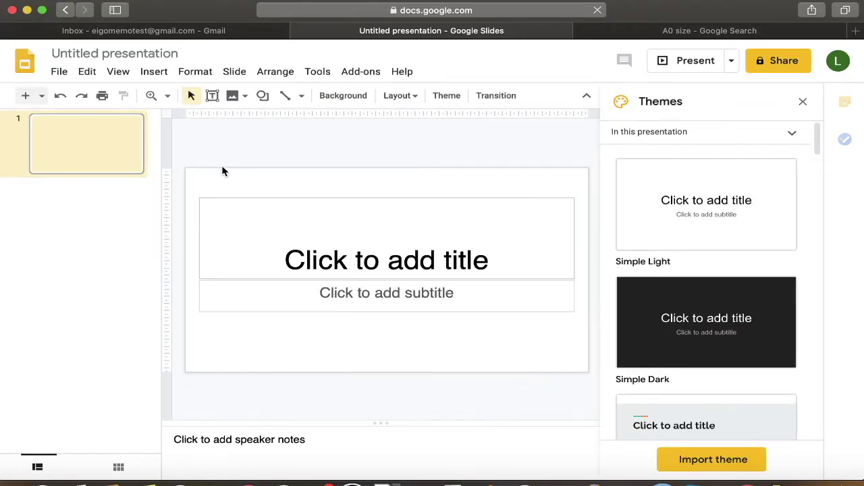
{"action": "scroll", "coordinate": [639, 222], "scroll_direction": "down", "scroll_amount": 3}
{"action": "scroll", "coordinate": [648, 219], "scroll_direction": "down", "scroll_amount": 15}
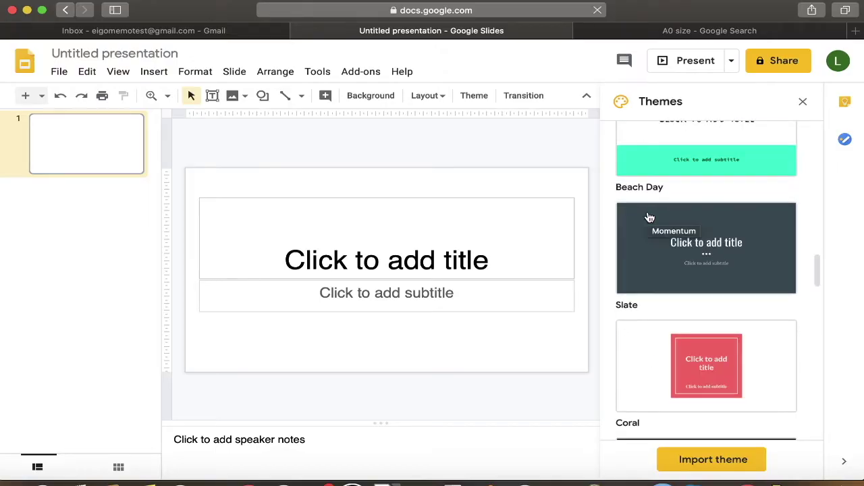
{"action": "scroll", "coordinate": [649, 217], "scroll_direction": "down", "scroll_amount": 5}
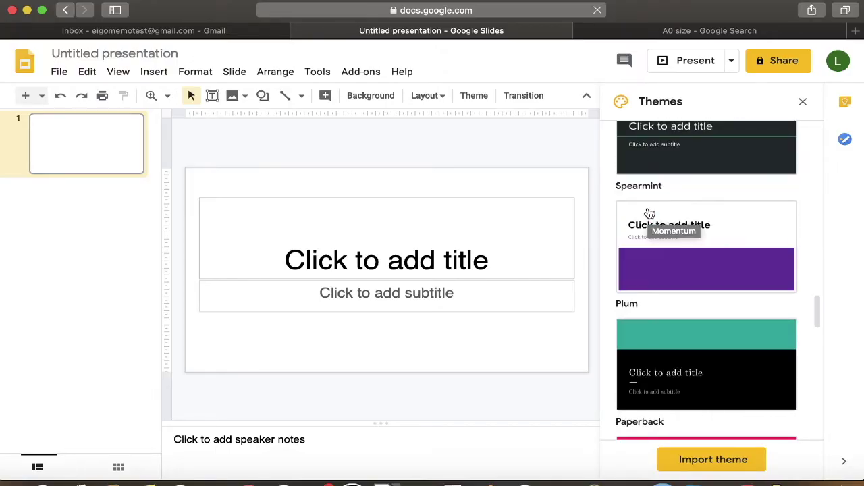
{"action": "scroll", "coordinate": [650, 215], "scroll_direction": "down", "scroll_amount": 8}
{"action": "scroll", "coordinate": [652, 214], "scroll_direction": "up", "scroll_amount": 20}
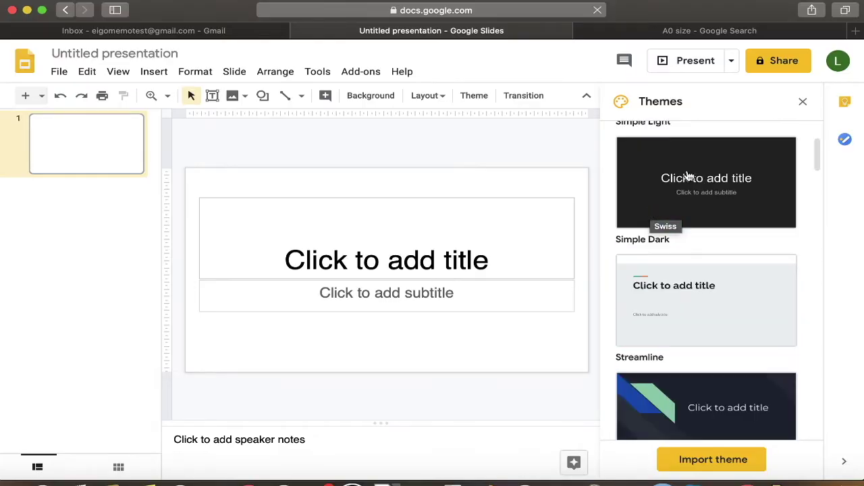
{"action": "scroll", "coordinate": [769, 131], "scroll_direction": "up", "scroll_amount": 2}
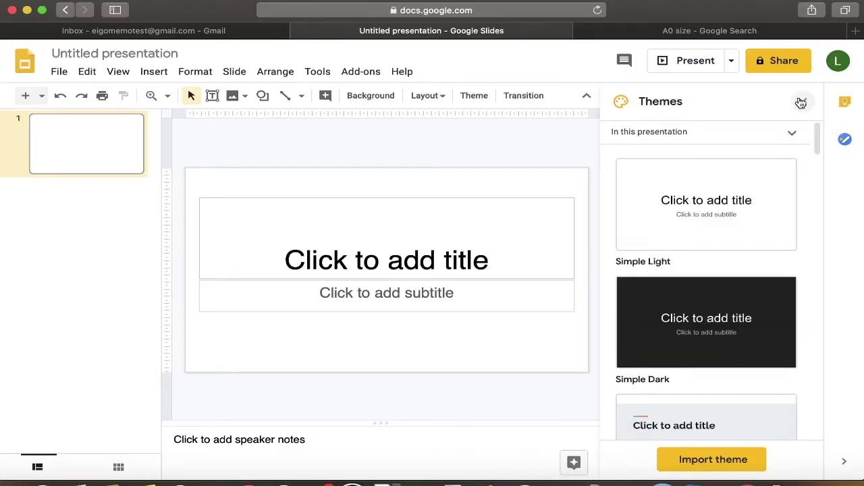
{"action": "left_click", "coordinate": [800, 103]}
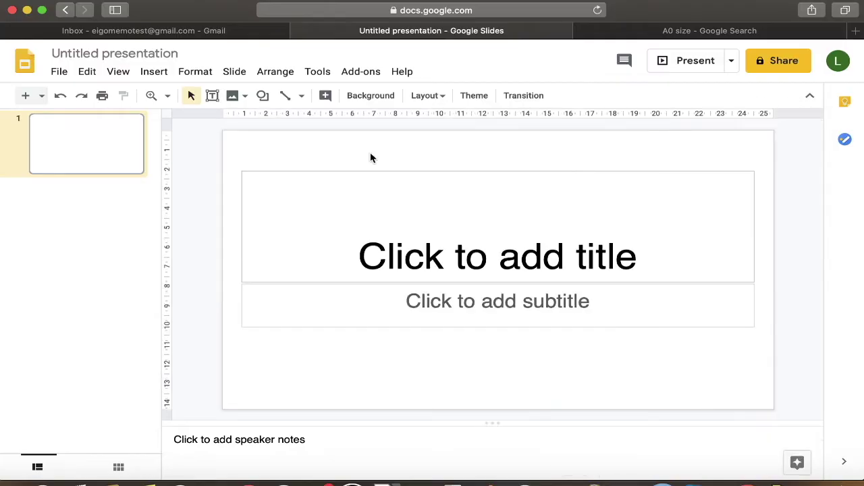
Step: Rename the presentation as "Academic Poster"
{"action": "left_click", "coordinate": [113, 52]}
{"action": "type", "text": "A"}
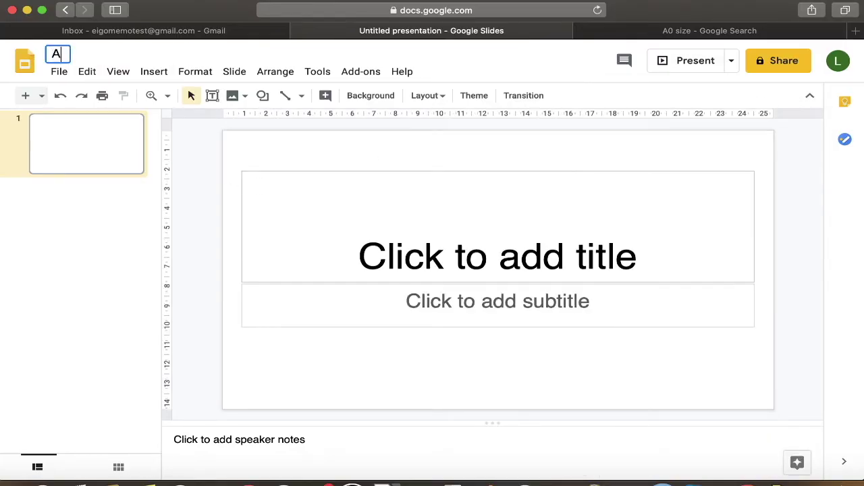
{"action": "type", "text": "cademic "}
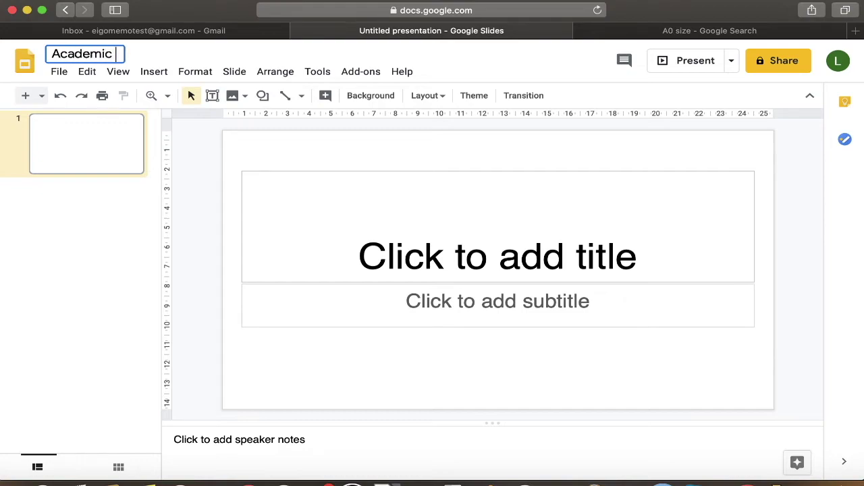
{"action": "type", "text": "Poster"}
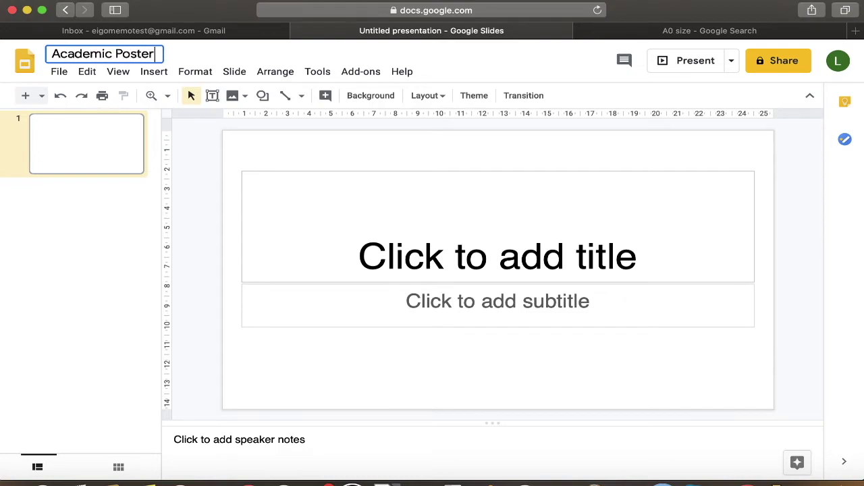
{"action": "key", "text": "Return"}
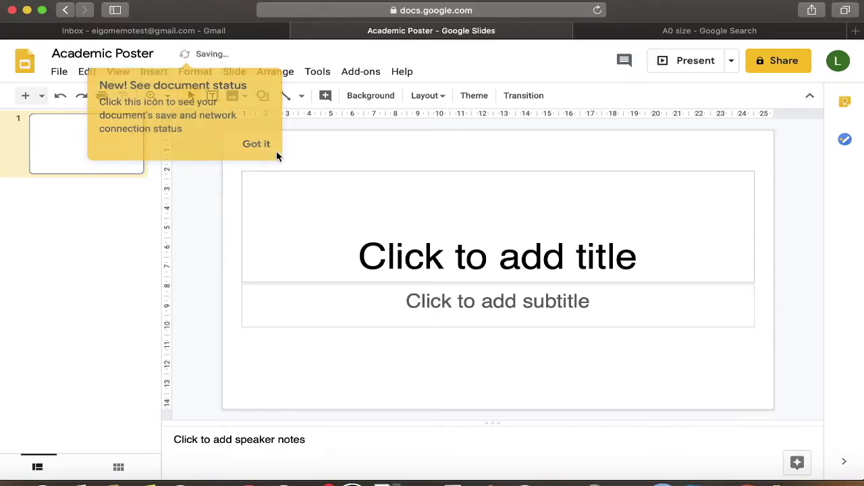
{"action": "left_click", "coordinate": [319, 183]}
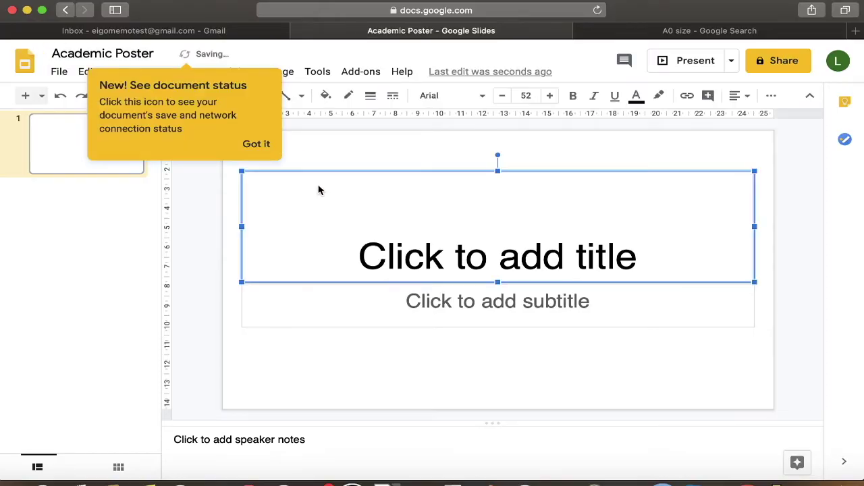
{"action": "left_click", "coordinate": [337, 174]}
{"action": "left_click", "coordinate": [347, 176]}
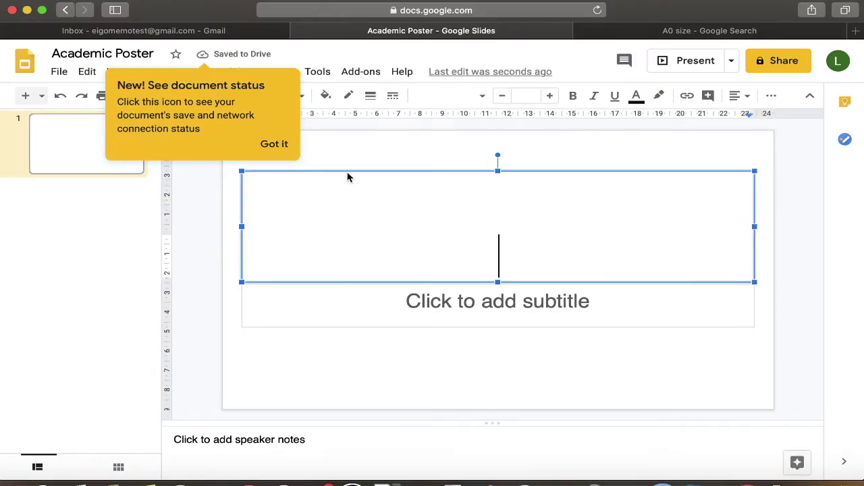
{"action": "left_click", "coordinate": [352, 170]}
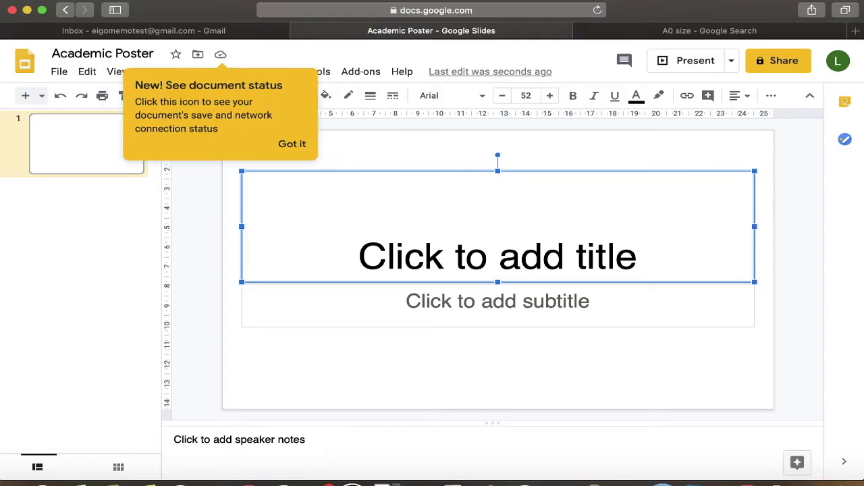
{"action": "left_click", "coordinate": [435, 295]}
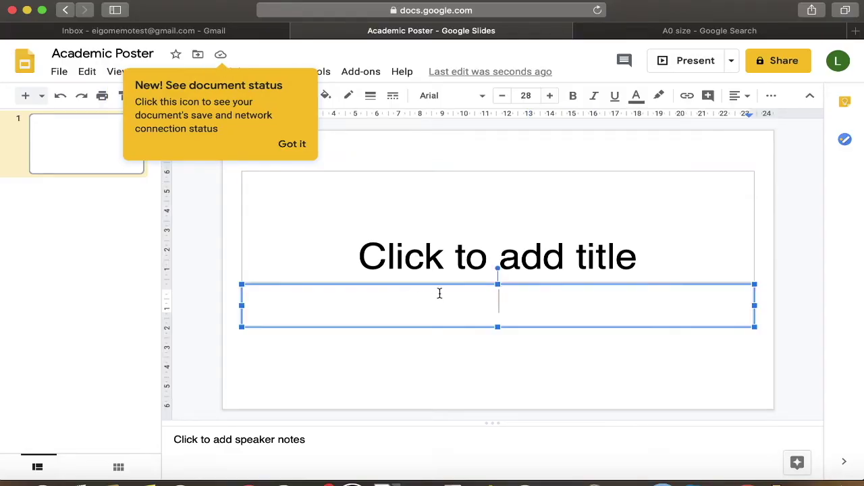
{"action": "left_click", "coordinate": [443, 286]}
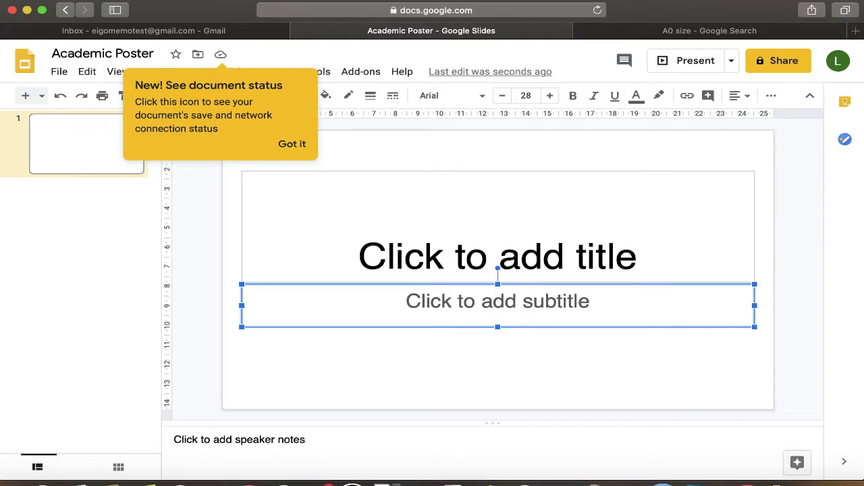
{"action": "left_click", "coordinate": [430, 210]}
{"action": "left_click", "coordinate": [432, 172]}
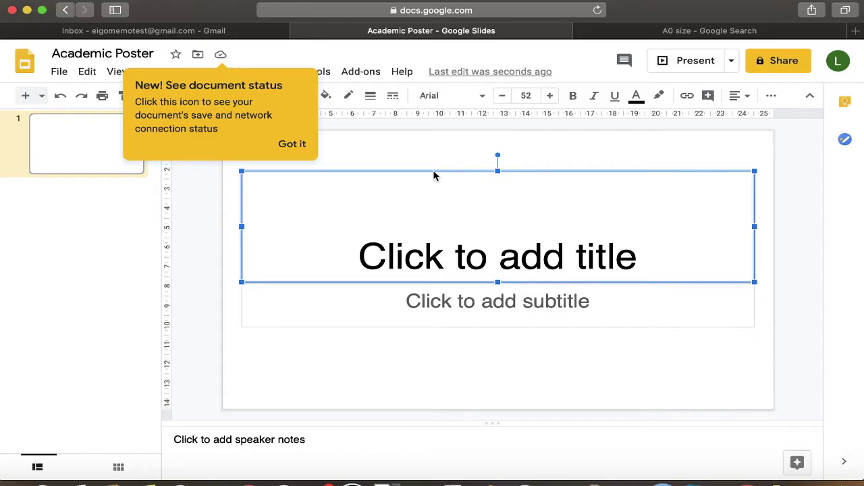
{"action": "left_click", "coordinate": [460, 142]}
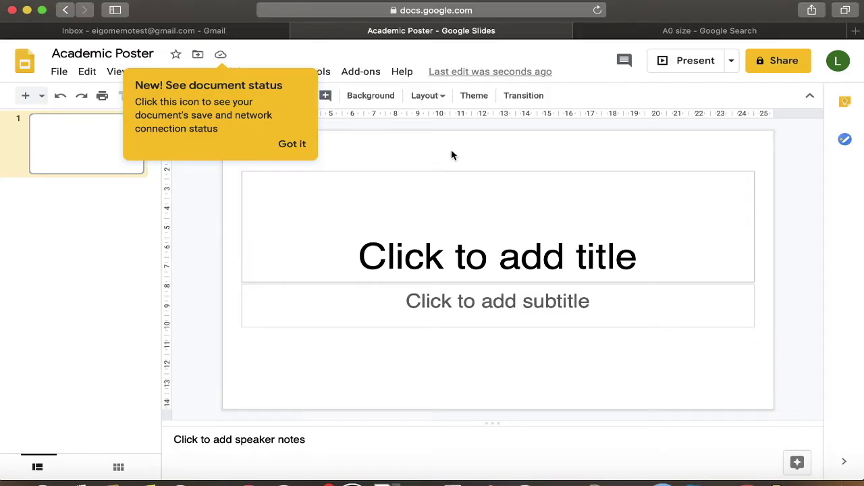
Step: Dismiss the document status tip and delete the title and subtitle placeholders from the slide
{"action": "left_click", "coordinate": [295, 145]}
{"action": "left_click", "coordinate": [364, 173]}
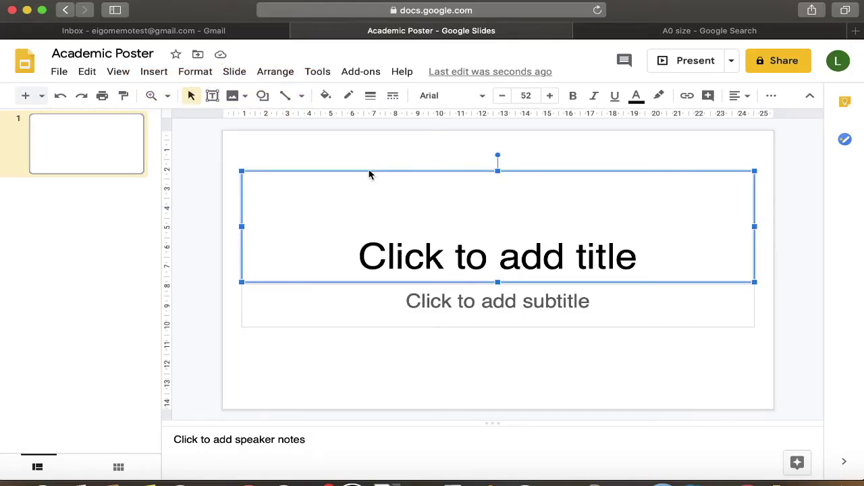
{"action": "key", "text": "Delete"}
{"action": "left_click", "coordinate": [376, 286]}
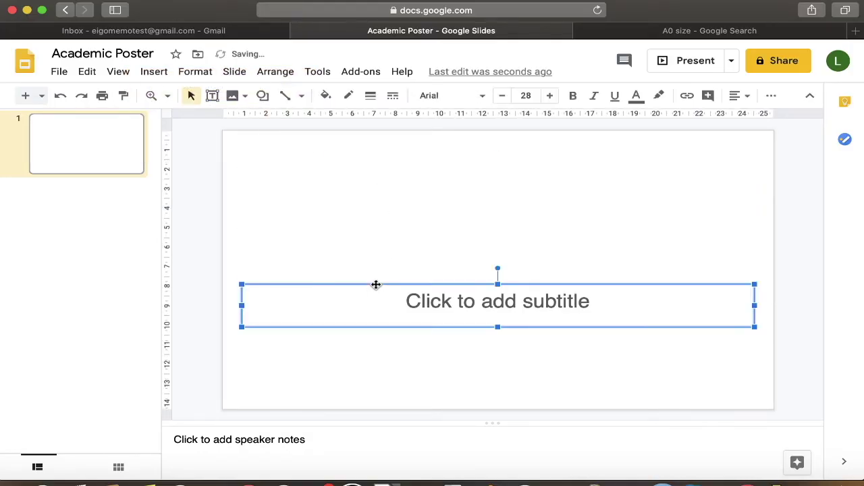
{"action": "key", "text": "Delete"}
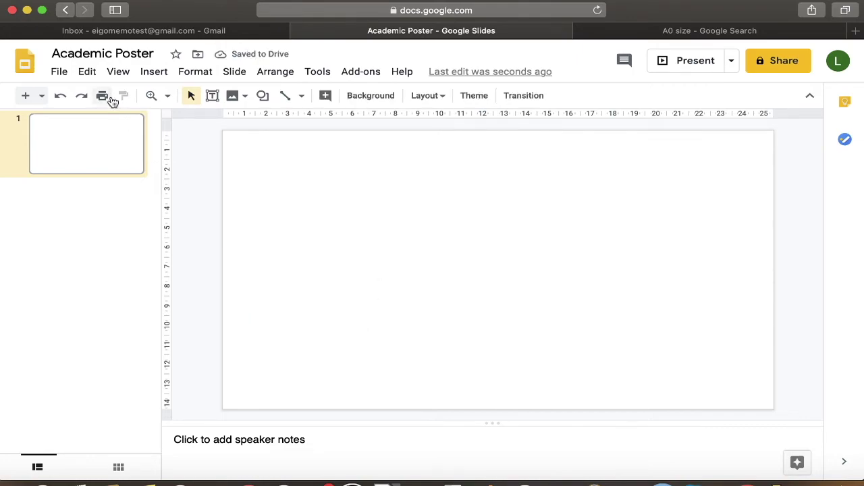
Step: Open the page setup and choose a custom page size measured in centimetres
{"action": "left_click", "coordinate": [58, 74]}
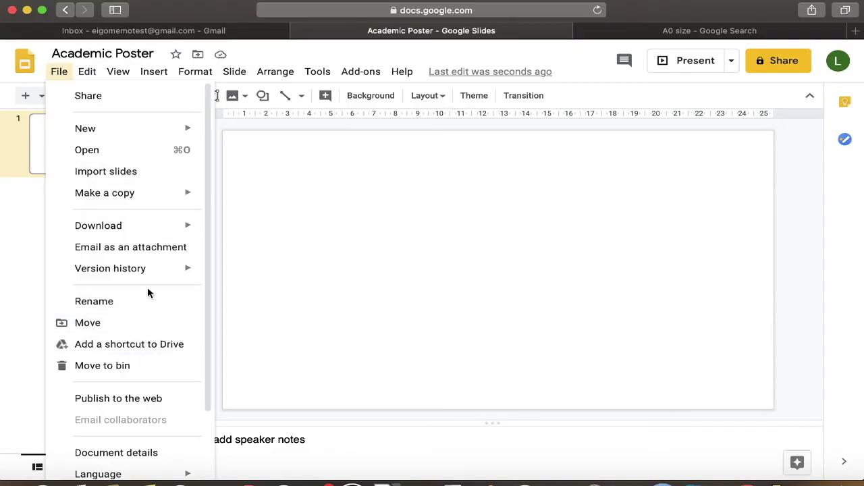
{"action": "mouse_move", "coordinate": [142, 279]}
{"action": "scroll", "coordinate": [144, 281], "scroll_direction": "down", "scroll_amount": 3}
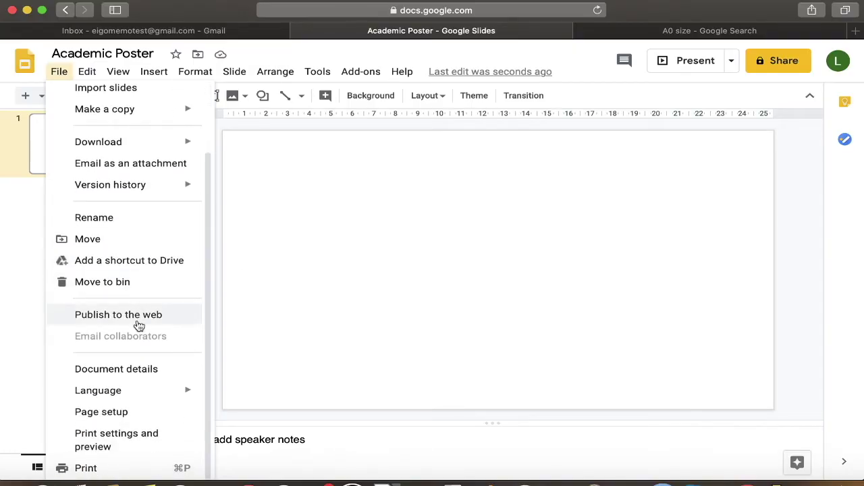
{"action": "left_click", "coordinate": [125, 415]}
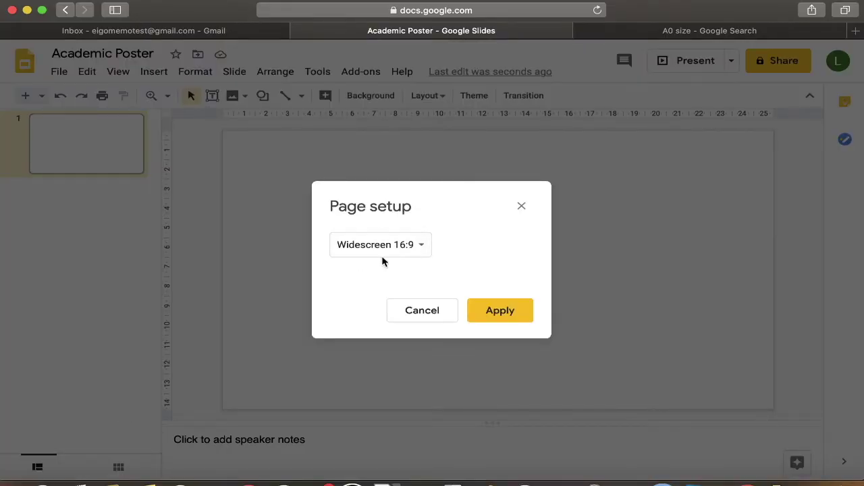
{"action": "left_click", "coordinate": [409, 249]}
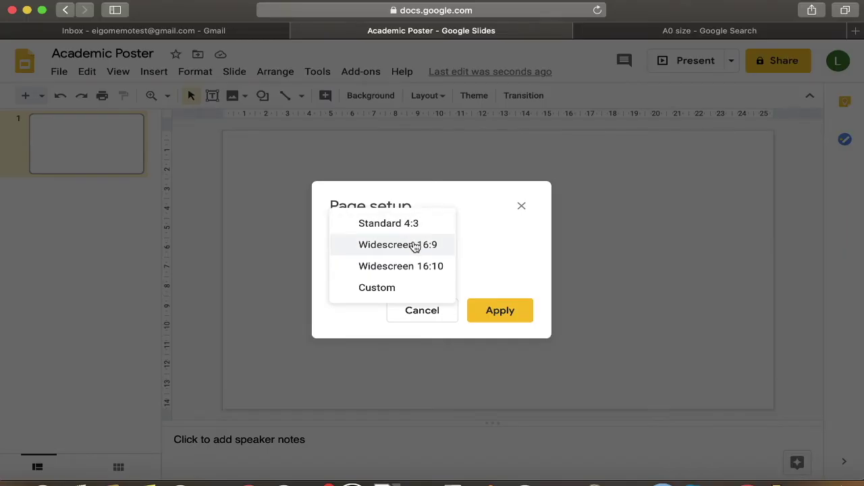
{"action": "left_click", "coordinate": [412, 290]}
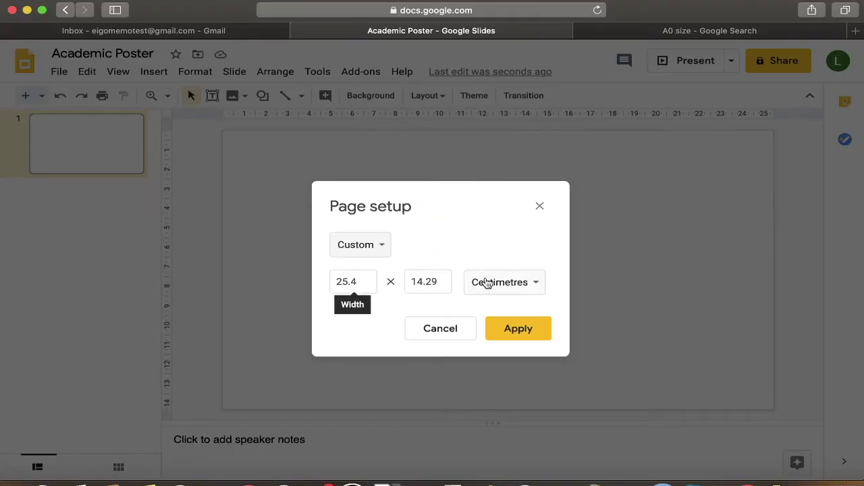
{"action": "left_click", "coordinate": [513, 282]}
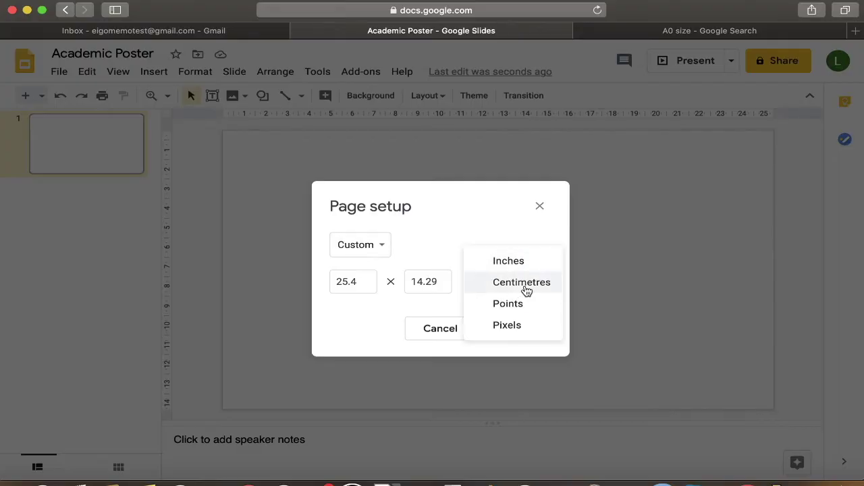
{"action": "left_click", "coordinate": [503, 286]}
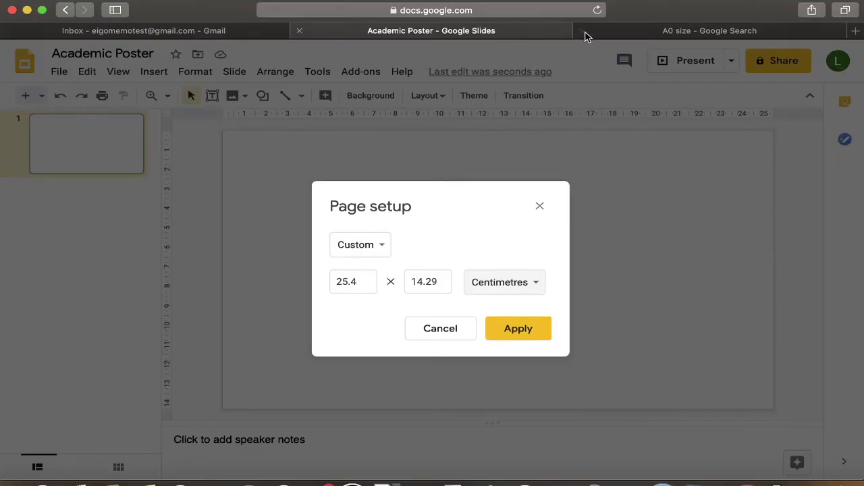
Step: Check the A0 width in the paper sizes table and set the custom page width to 84.1 cm
{"action": "left_click", "coordinate": [648, 31]}
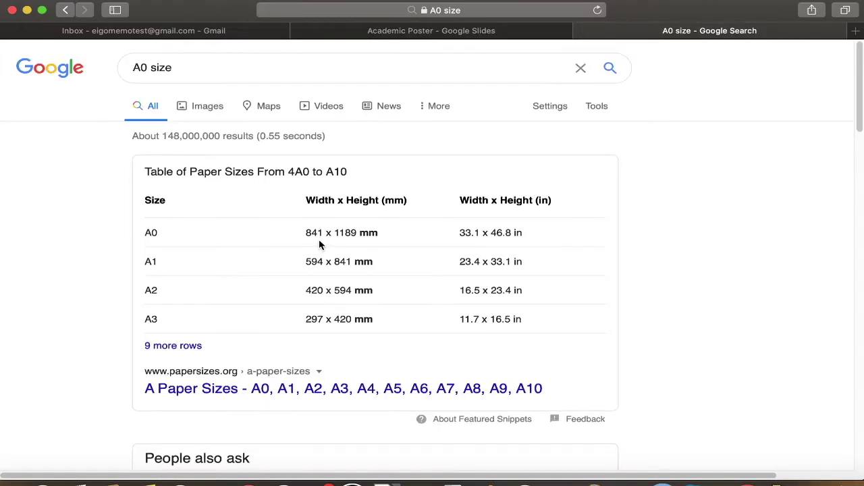
{"action": "left_click_drag", "start_coordinate": [314, 232], "coordinate": [325, 233]}
{"action": "left_click", "coordinate": [370, 30]}
{"action": "left_click", "coordinate": [353, 278]}
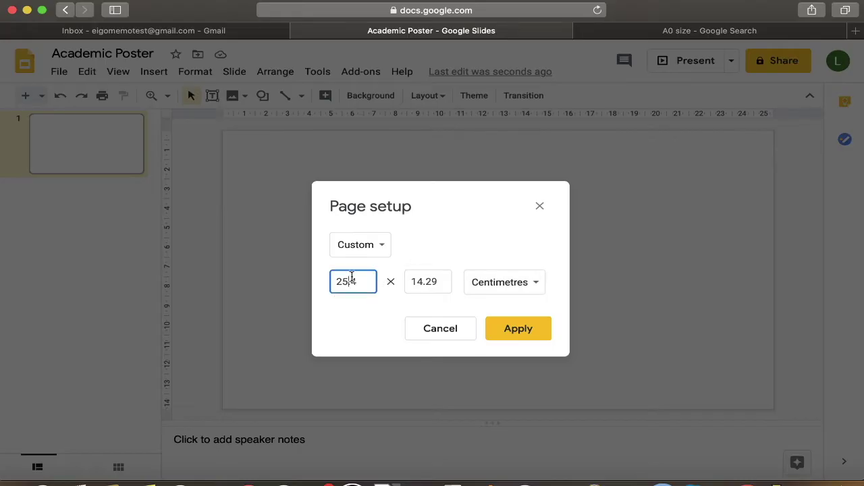
{"action": "key", "text": "BackSpace"}
{"action": "key", "text": "BackSpace"}
{"action": "type", "text": "84"}
{"action": "key", "text": "BackSpace"}
{"action": "type", "text": "1"}
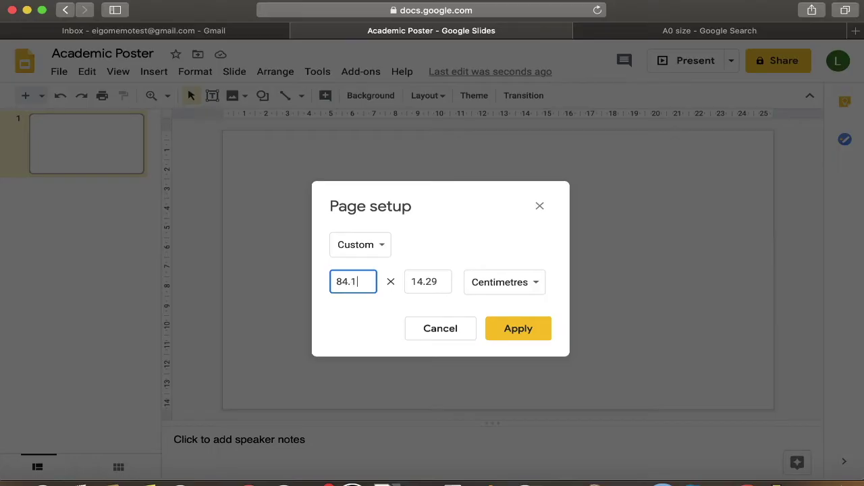
Step: Check the A0 dimensions in the paper sizes table and apply a custom page height of 114.29 cm
{"action": "left_click", "coordinate": [419, 283]}
{"action": "key", "text": "BackSpace"}
{"action": "type", "text": "18"}
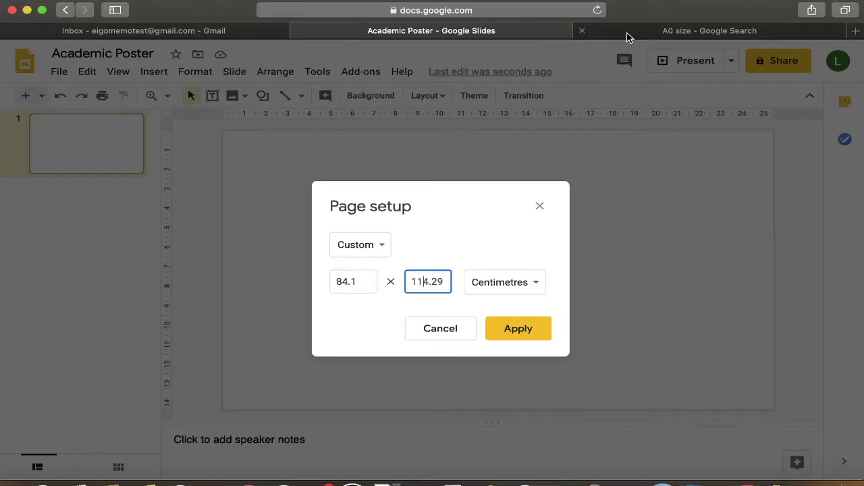
{"action": "left_click", "coordinate": [627, 34]}
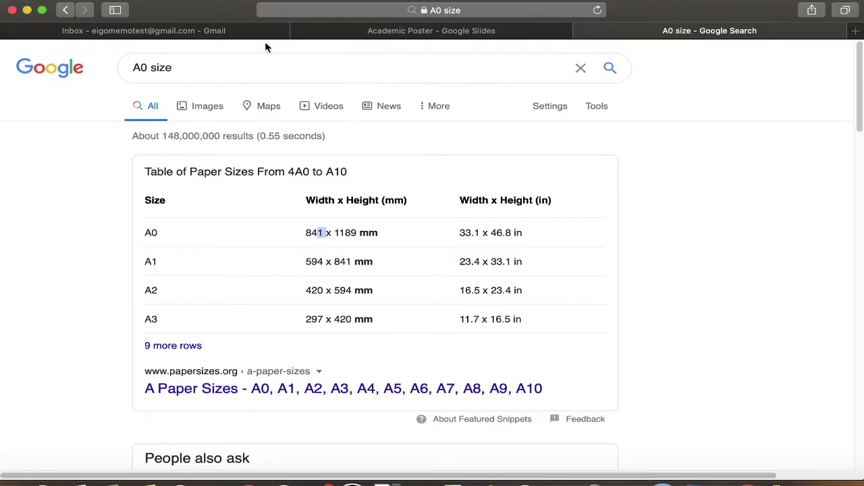
{"action": "left_click", "coordinate": [314, 31]}
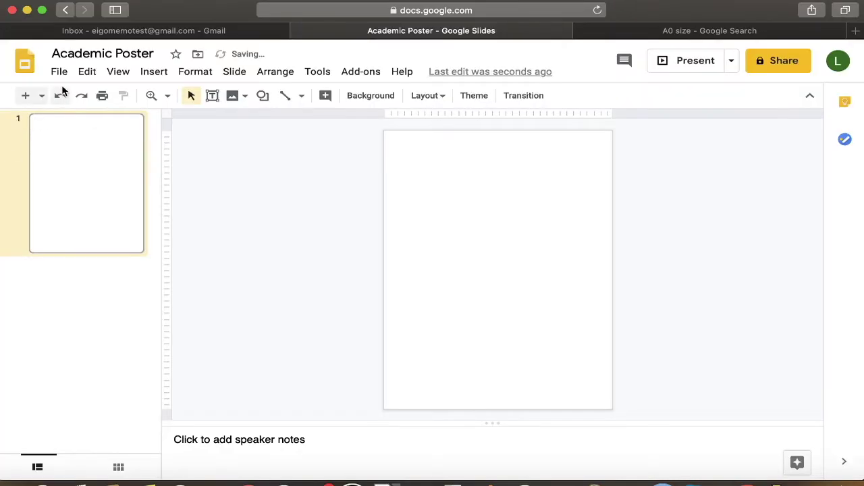
Step: Reopen the page setup, correct the custom page height to 118.9 cm and apply it
{"action": "left_click", "coordinate": [58, 72]}
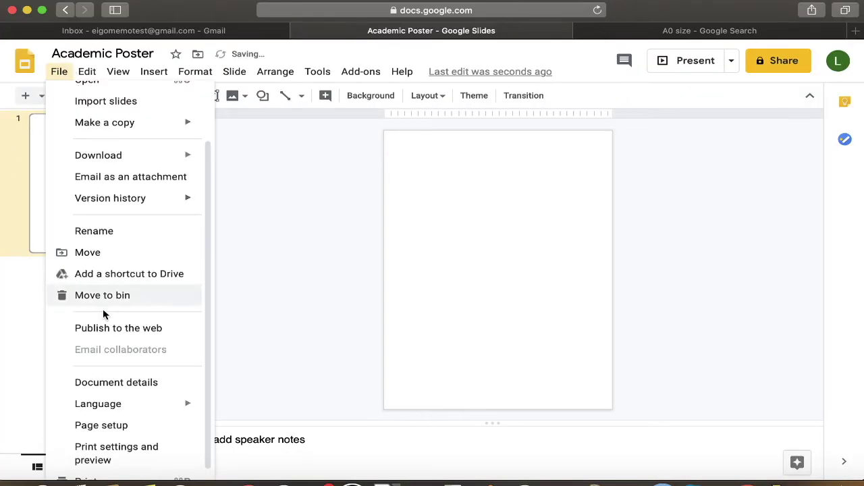
{"action": "left_click", "coordinate": [123, 423]}
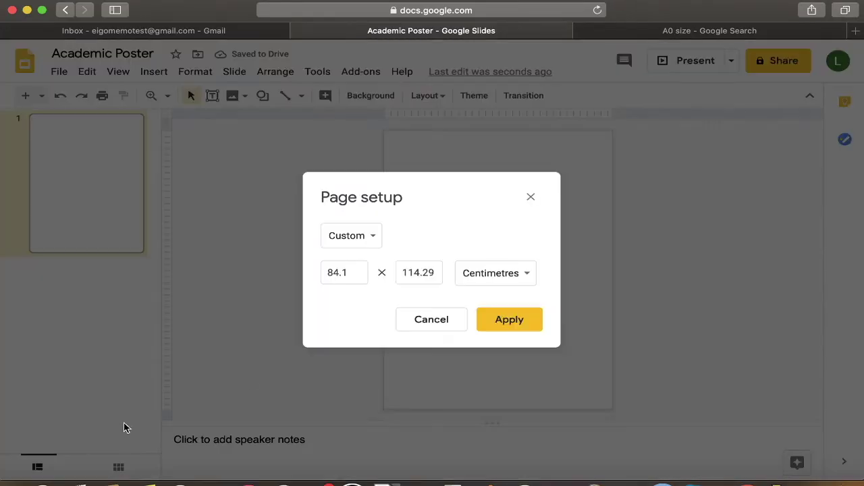
{"action": "left_click", "coordinate": [424, 272]}
{"action": "key", "text": "BackSpace"}
{"action": "key", "text": "BackSpace"}
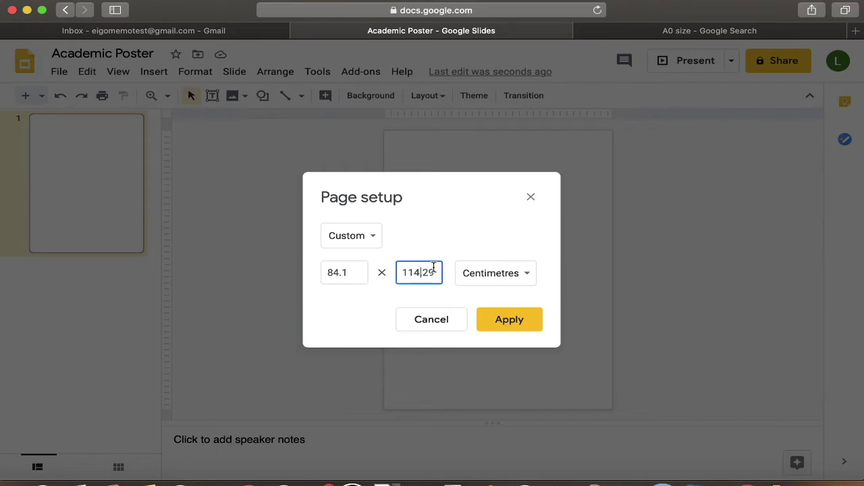
{"action": "type", "text": "8."}
{"action": "key", "text": "Delete"}
{"action": "key", "text": "Delete"}
{"action": "type", "text": "9"}
{"action": "left_click", "coordinate": [511, 323]}
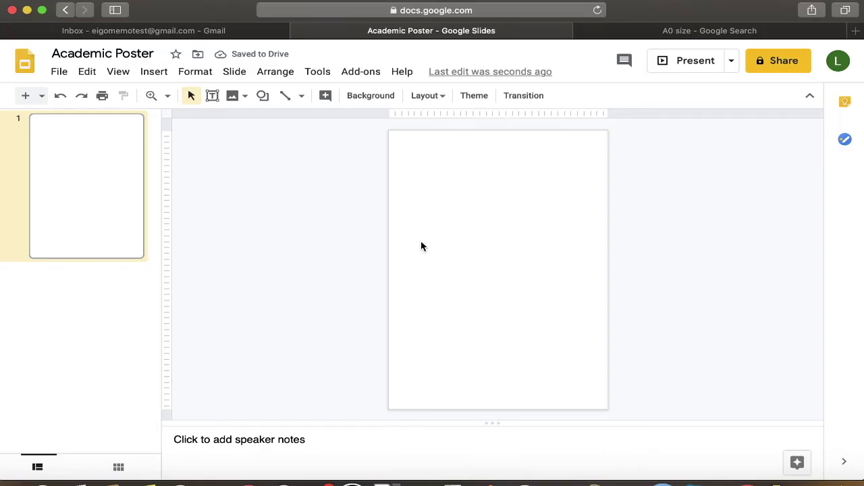
Step: Change the page to landscape A0 by setting the custom size to 118.9 × 84.1 cm, checking it against the paper sizes table
{"action": "left_click", "coordinate": [60, 72]}
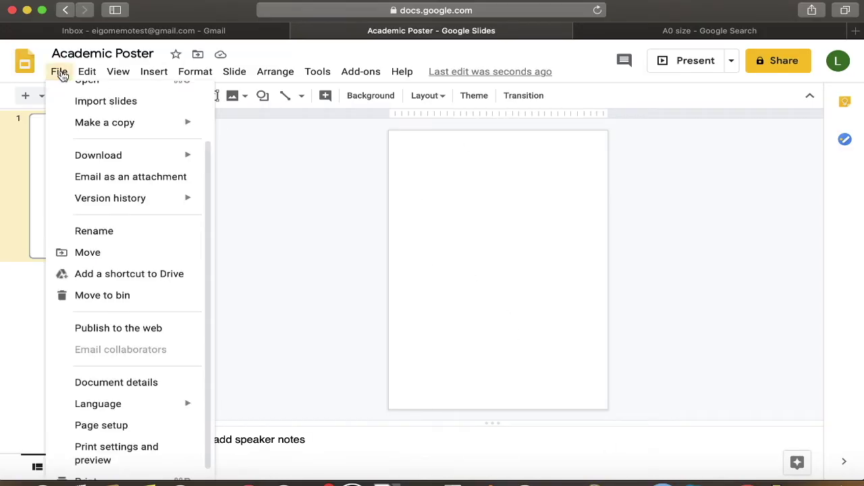
{"action": "left_click", "coordinate": [125, 426]}
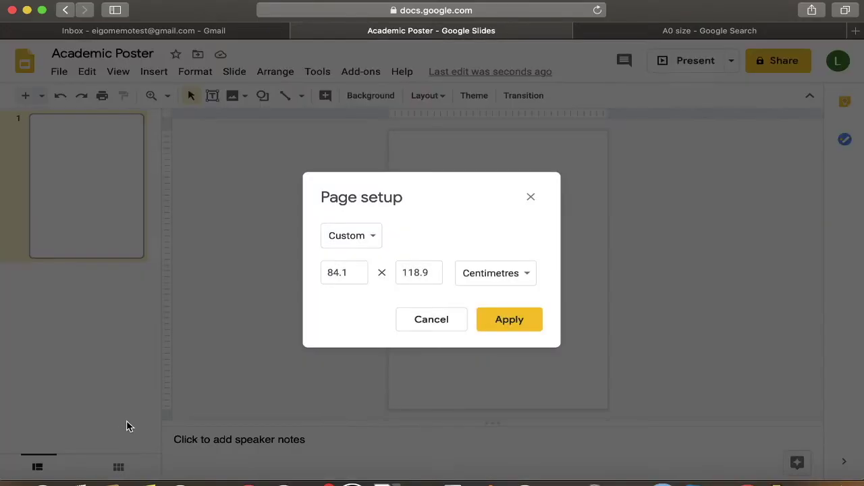
{"action": "left_click", "coordinate": [355, 272]}
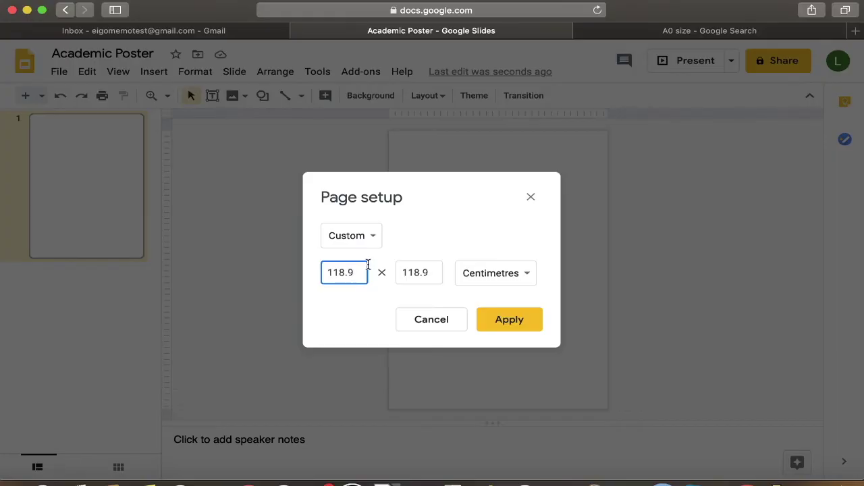
{"action": "left_click", "coordinate": [432, 271]}
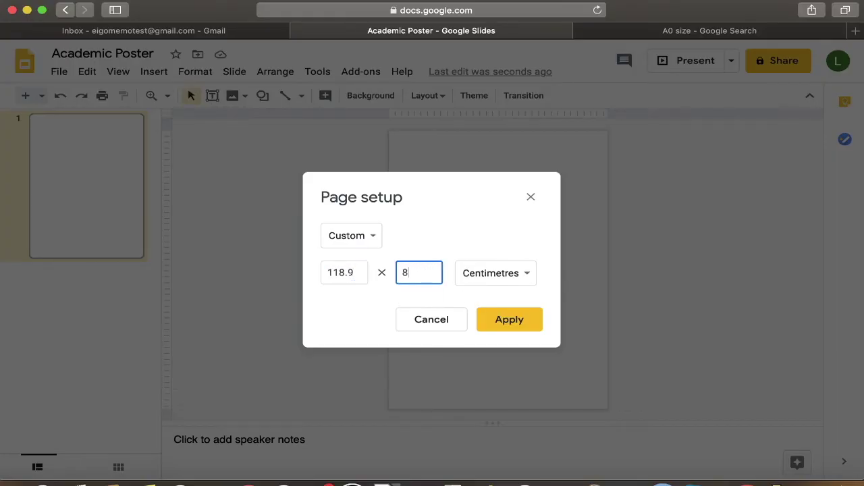
{"action": "left_click", "coordinate": [617, 31]}
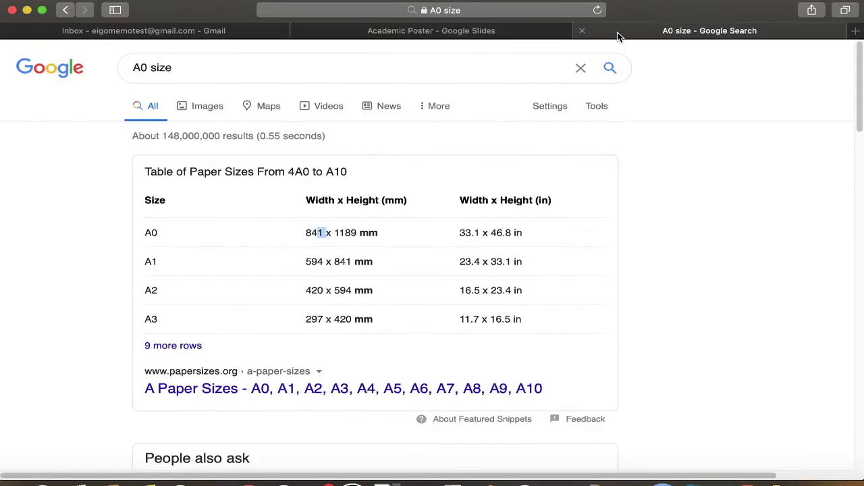
{"action": "left_click", "coordinate": [394, 39]}
{"action": "left_click", "coordinate": [487, 323]}
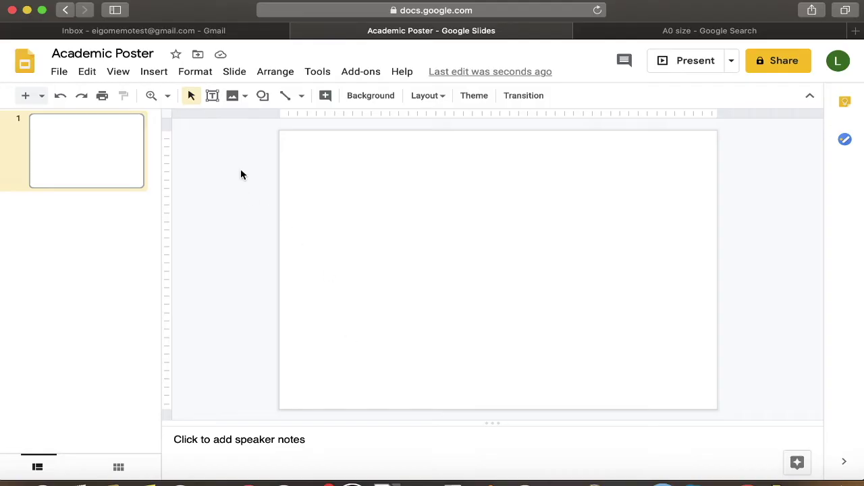
Step: Insert the image "Abstract Colorful Background Graphic.jpg" from the computer's Pictures folder onto the slide
{"action": "left_click", "coordinate": [165, 76]}
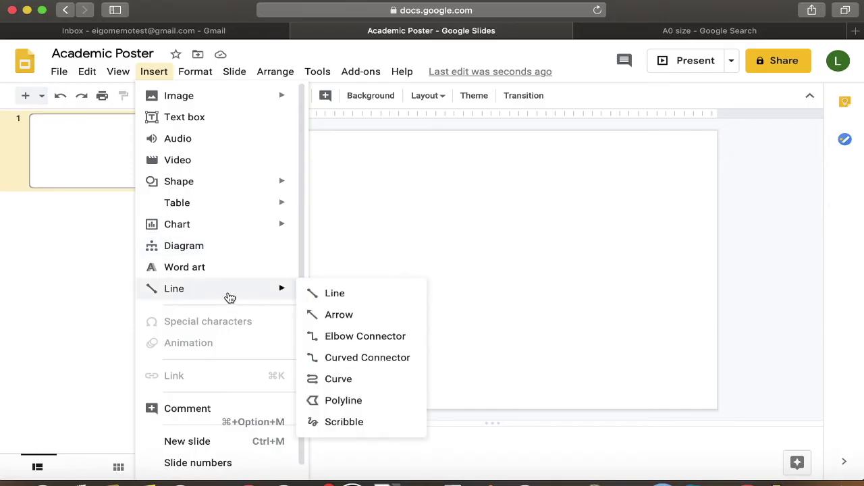
{"action": "mouse_move", "coordinate": [163, 101]}
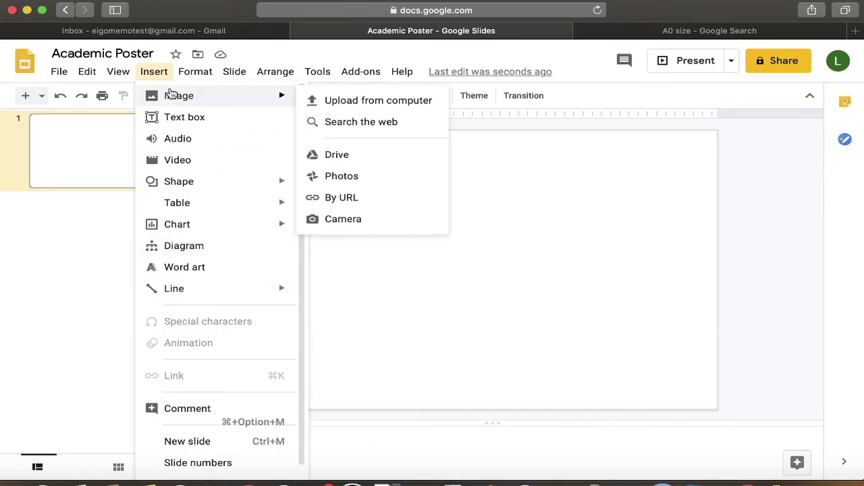
{"action": "left_click", "coordinate": [356, 100]}
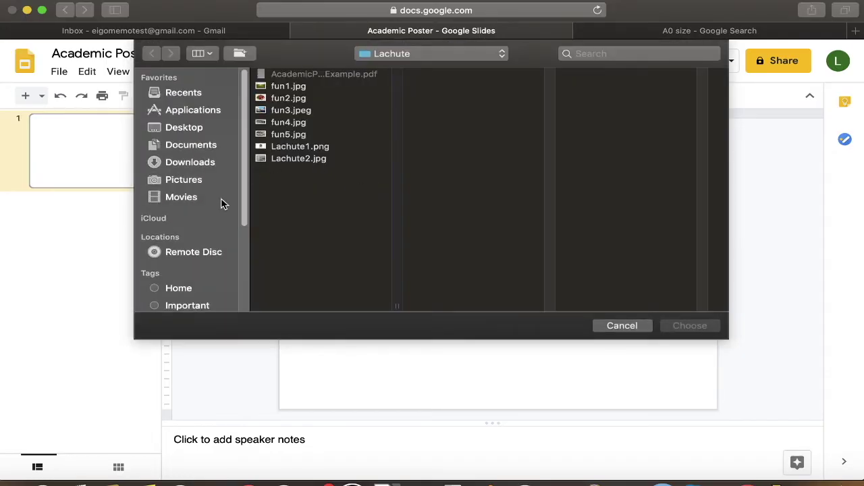
{"action": "left_click", "coordinate": [196, 184]}
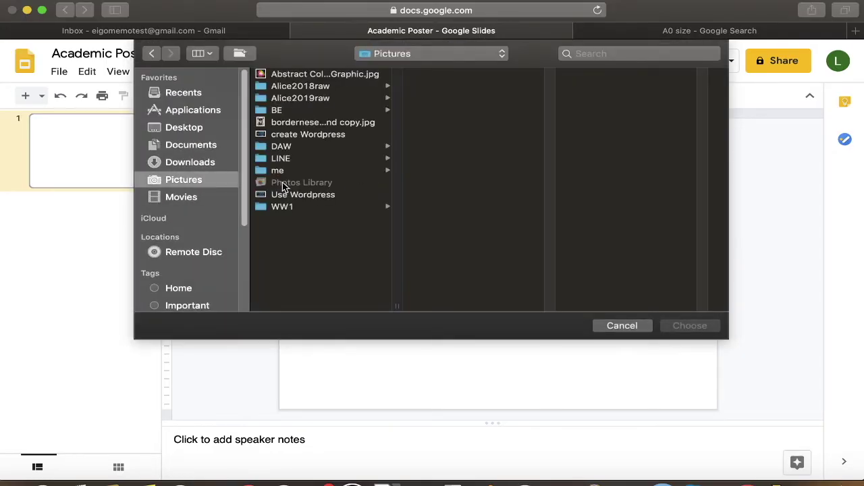
{"action": "left_click", "coordinate": [297, 74]}
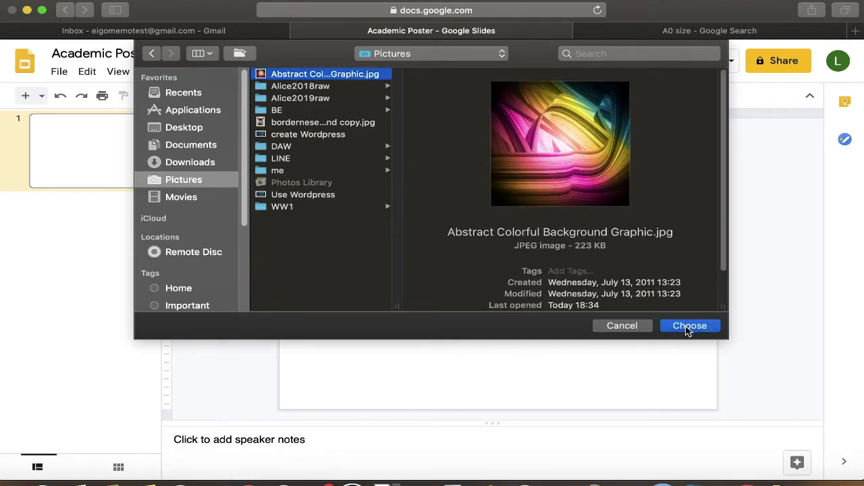
{"action": "left_click", "coordinate": [688, 326]}
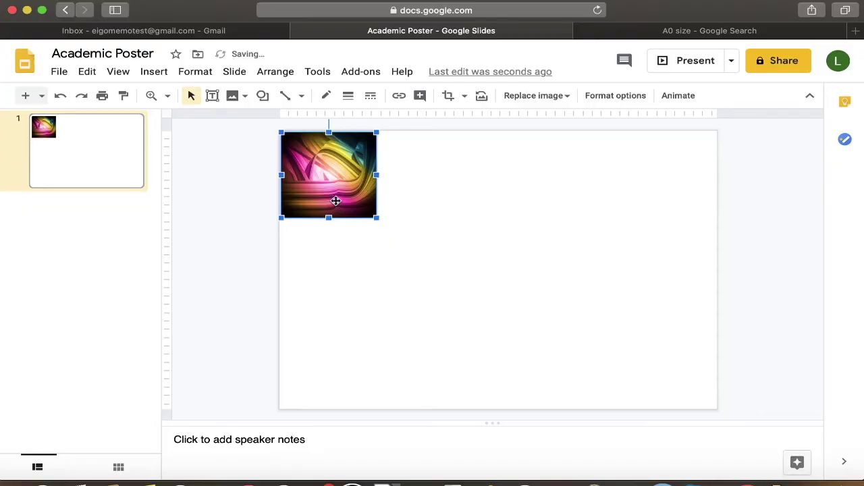
Step: Align the background image with the slide's top-left corner and enlarge it to fill the slide's full height
{"action": "left_click_drag", "start_coordinate": [330, 196], "coordinate": [324, 190]}
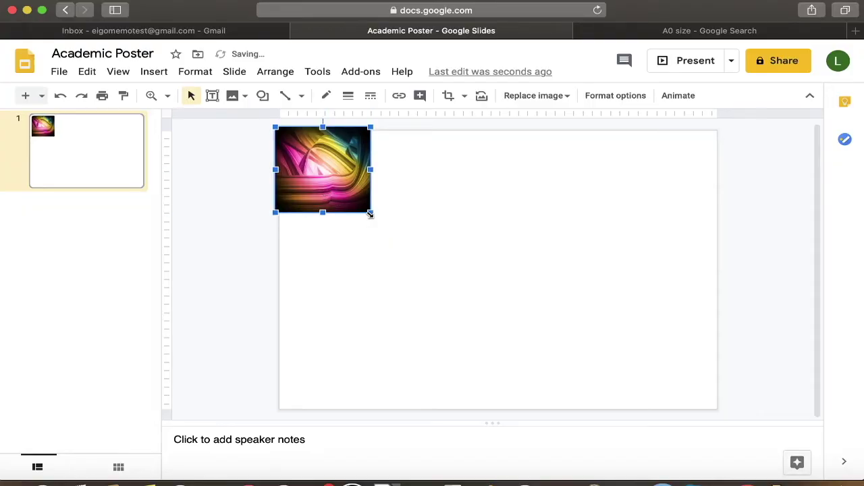
{"action": "left_click_drag", "start_coordinate": [416, 245], "coordinate": [721, 484]}
{"action": "left_click_drag", "start_coordinate": [372, 213], "coordinate": [456, 286]}
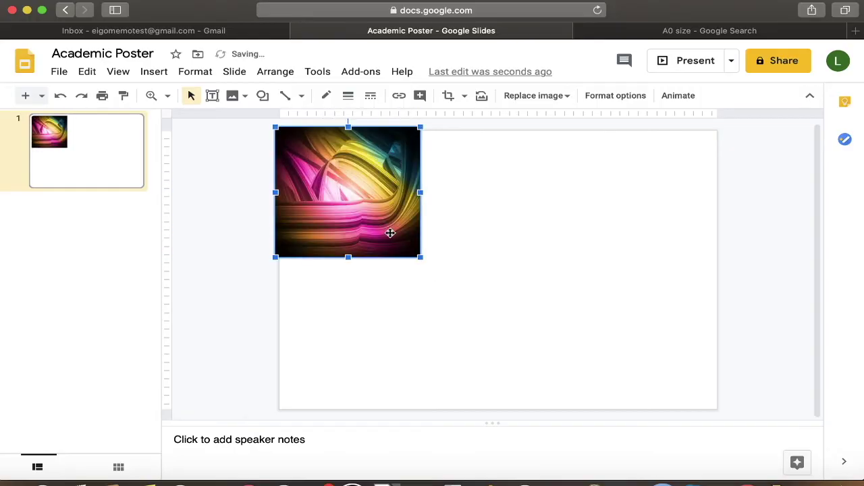
{"action": "left_click_drag", "start_coordinate": [390, 233], "coordinate": [401, 254]}
{"action": "left_click_drag", "start_coordinate": [432, 278], "coordinate": [571, 405]}
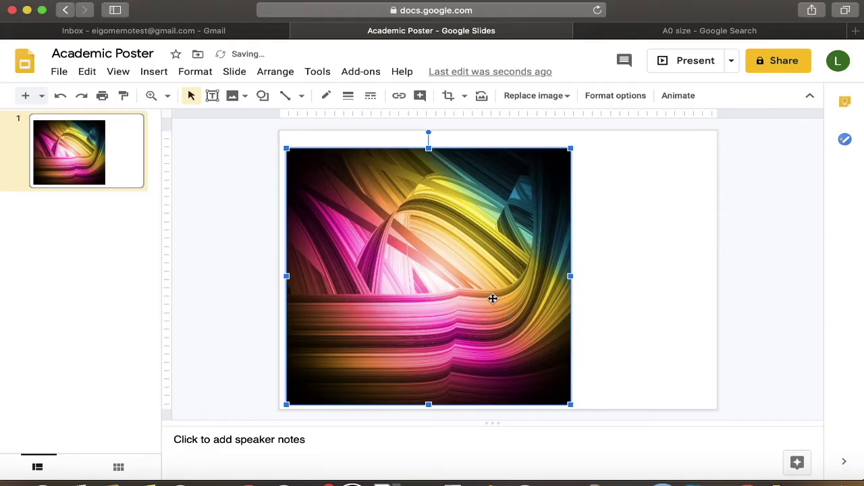
{"action": "left_click_drag", "start_coordinate": [493, 298], "coordinate": [476, 272]}
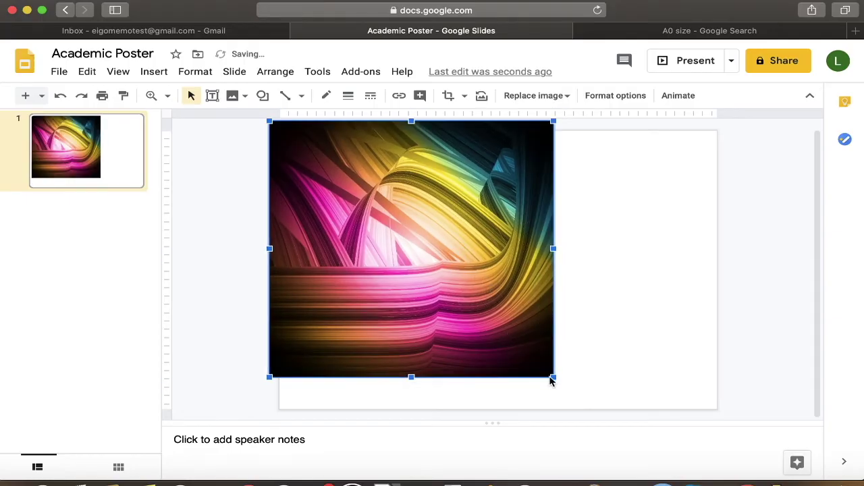
{"action": "left_click_drag", "start_coordinate": [554, 380], "coordinate": [694, 473]}
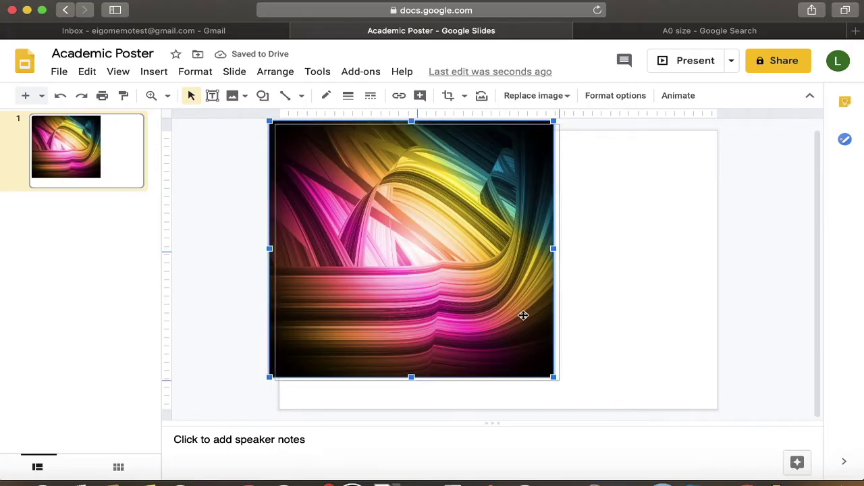
{"action": "left_click_drag", "start_coordinate": [520, 312], "coordinate": [481, 321]}
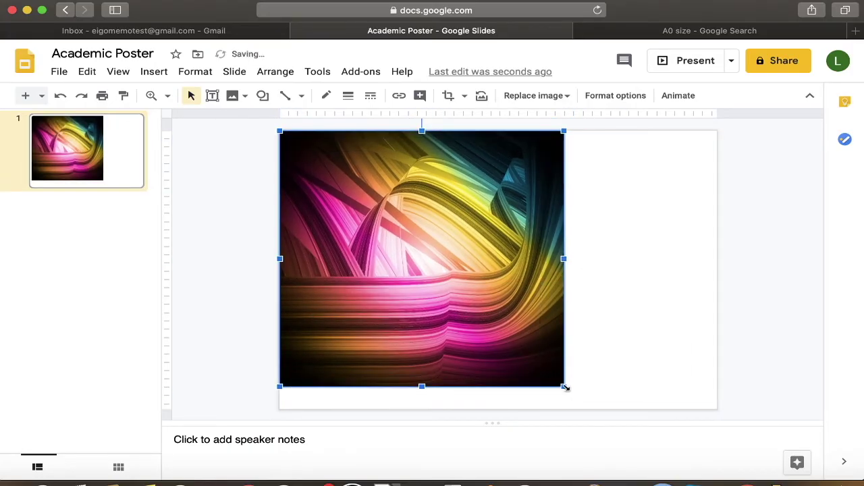
{"action": "left_click_drag", "start_coordinate": [565, 387], "coordinate": [589, 407]}
{"action": "left_click", "coordinate": [622, 265]}
Step: Duplicate the background image and align the copy with the slide's right edge to cover the remaining blank area
{"action": "left_click", "coordinate": [542, 276]}
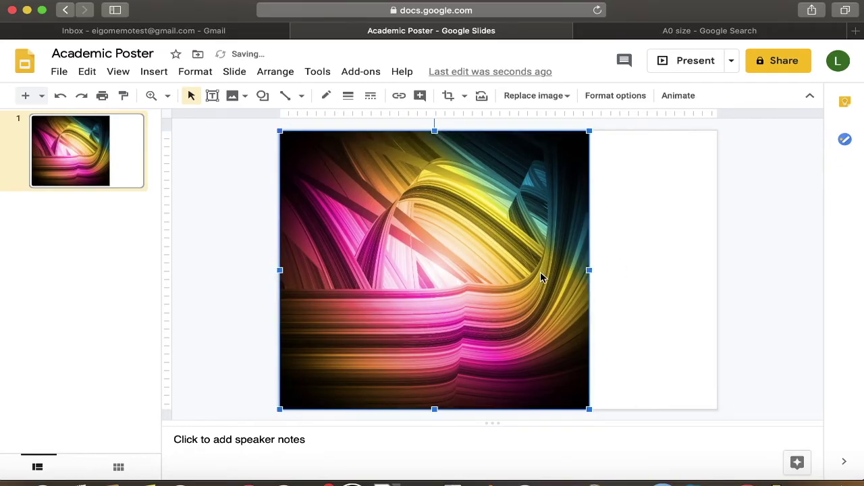
{"action": "key", "text": "super+c"}
{"action": "key", "text": "super+v"}
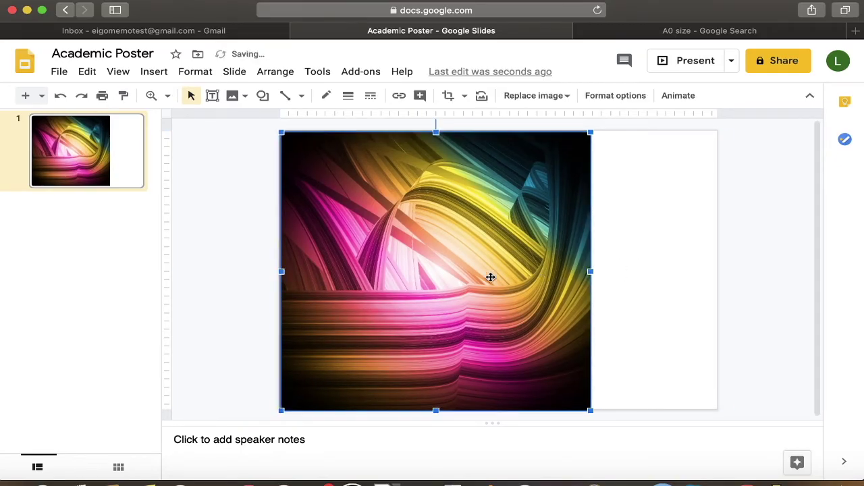
{"action": "left_click_drag", "start_coordinate": [488, 275], "coordinate": [579, 303]}
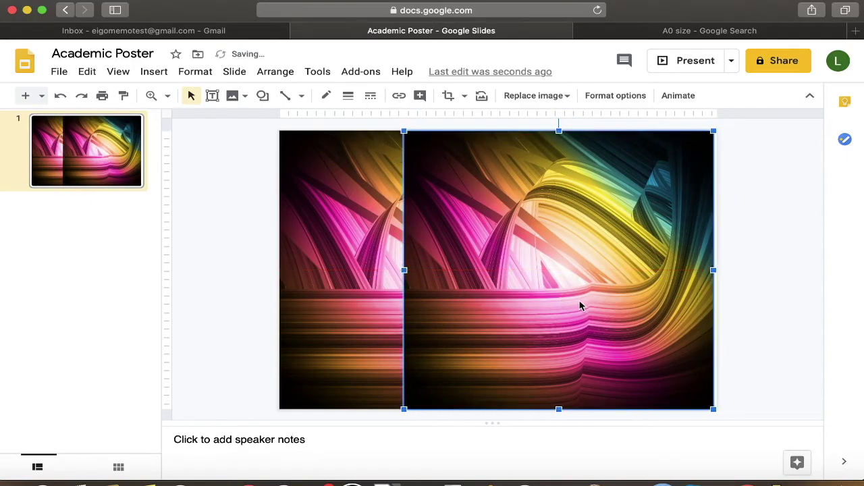
{"action": "left_click", "coordinate": [764, 265]}
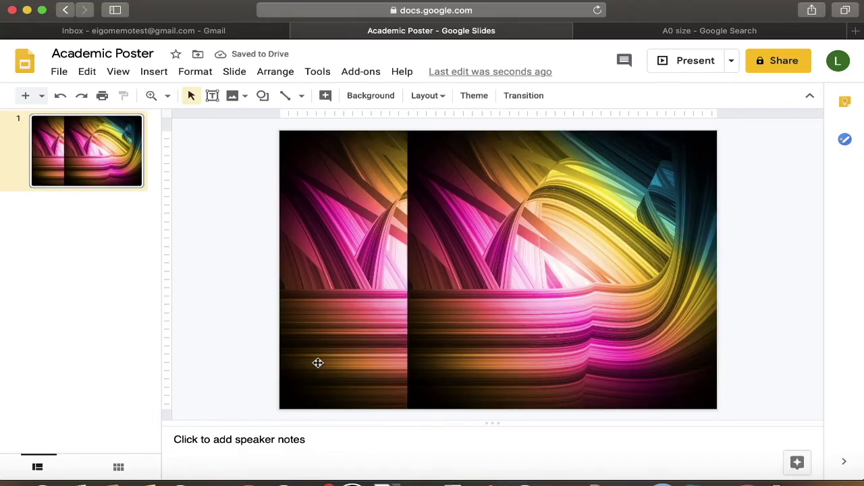
{"action": "left_click", "coordinate": [262, 95]}
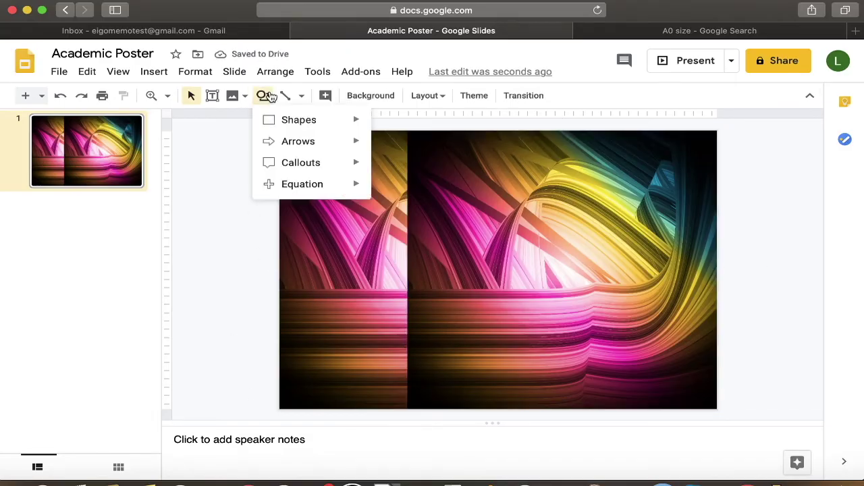
{"action": "mouse_move", "coordinate": [279, 132]}
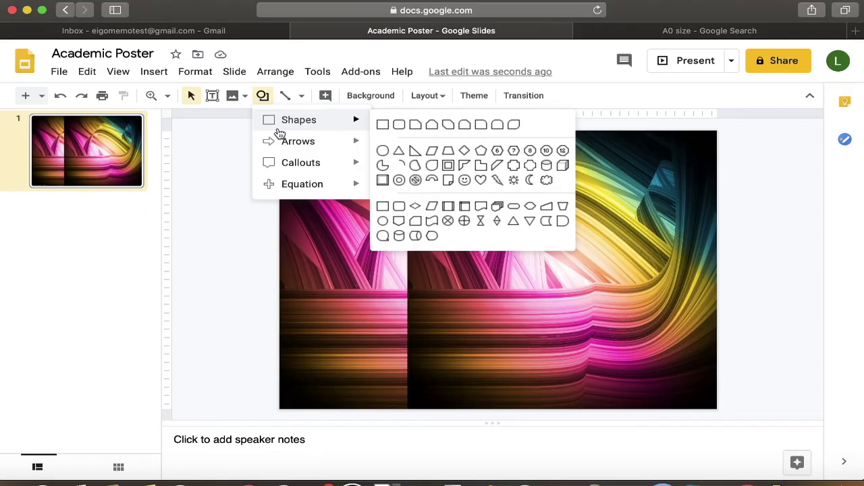
{"action": "left_click", "coordinate": [243, 179]}
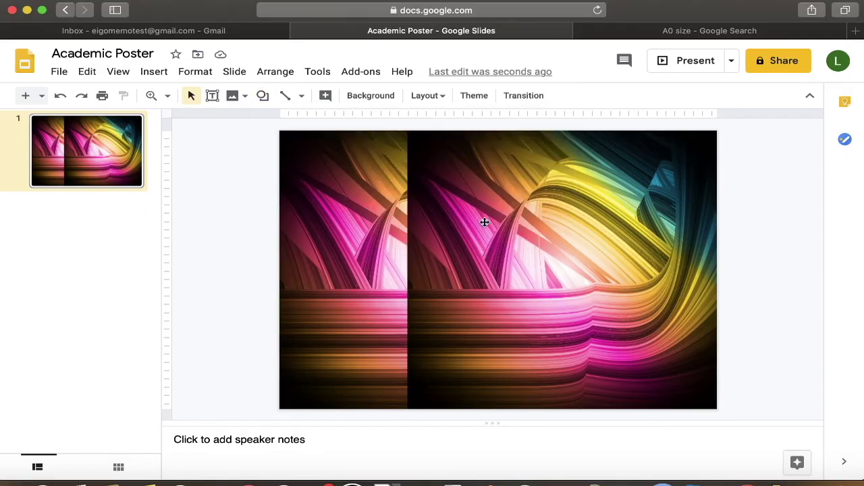
Step: Draw a long, thin rounded rectangle across the top of the poster as a title banner
{"action": "left_click", "coordinate": [263, 96]}
{"action": "mouse_move", "coordinate": [281, 129]}
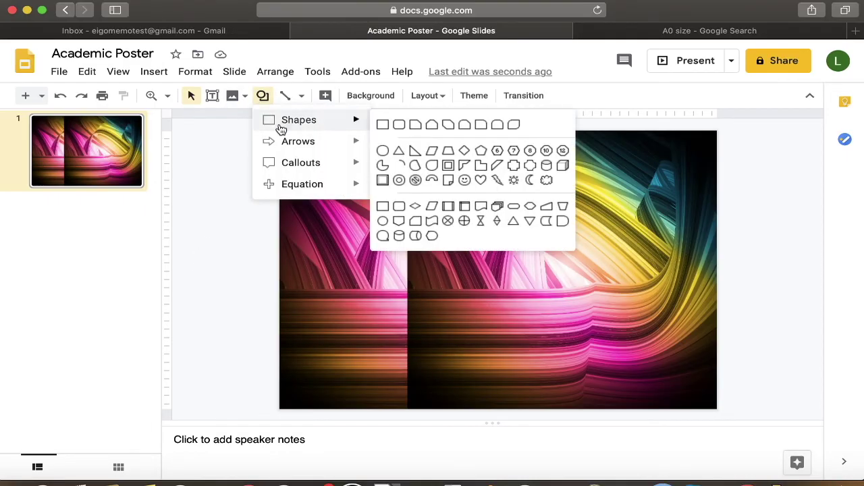
{"action": "left_click", "coordinate": [399, 126]}
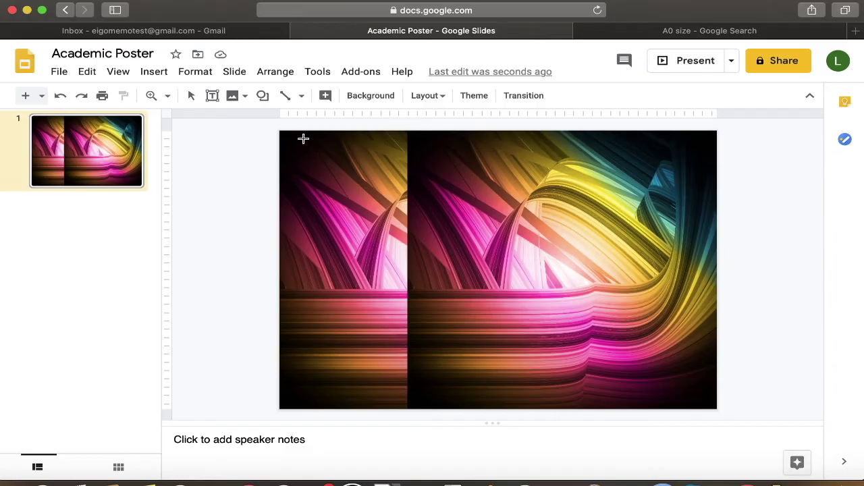
{"action": "left_click_drag", "start_coordinate": [295, 135], "coordinate": [717, 154]}
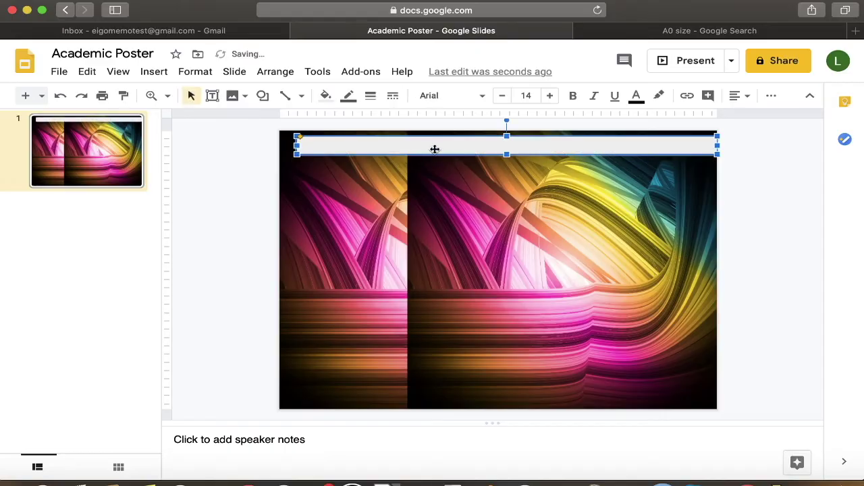
{"action": "right_click", "coordinate": [416, 148]}
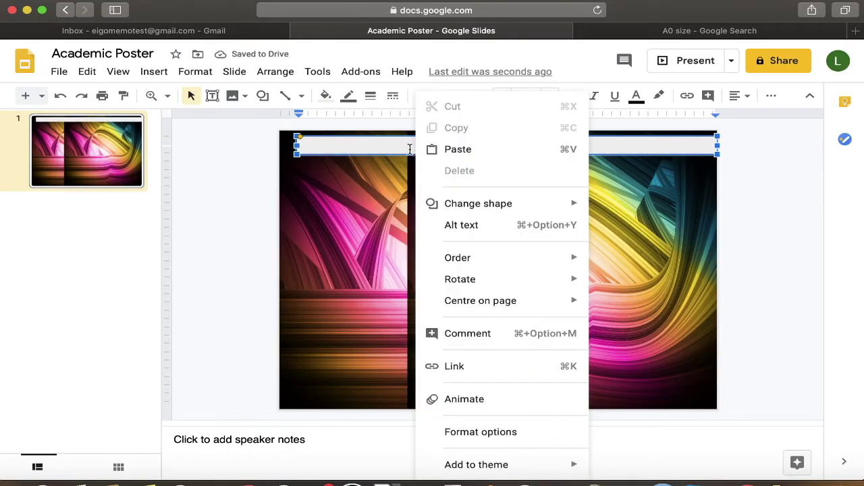
{"action": "left_click", "coordinate": [404, 149]}
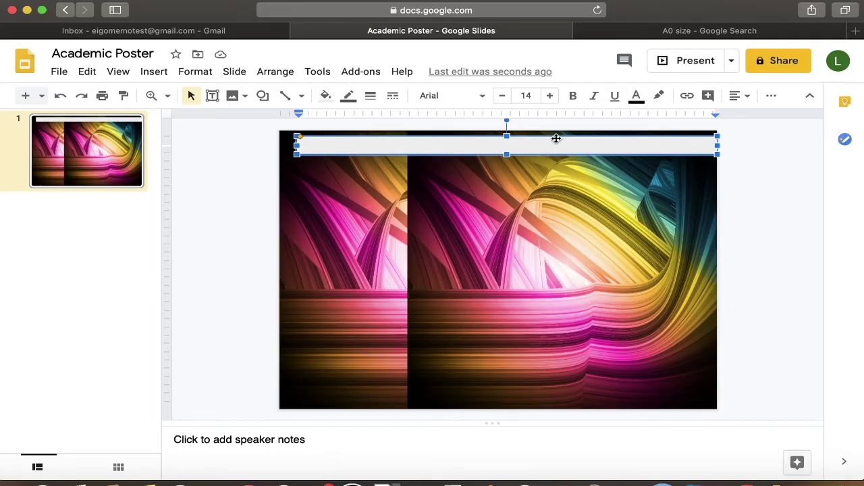
{"action": "right_click", "coordinate": [546, 144]}
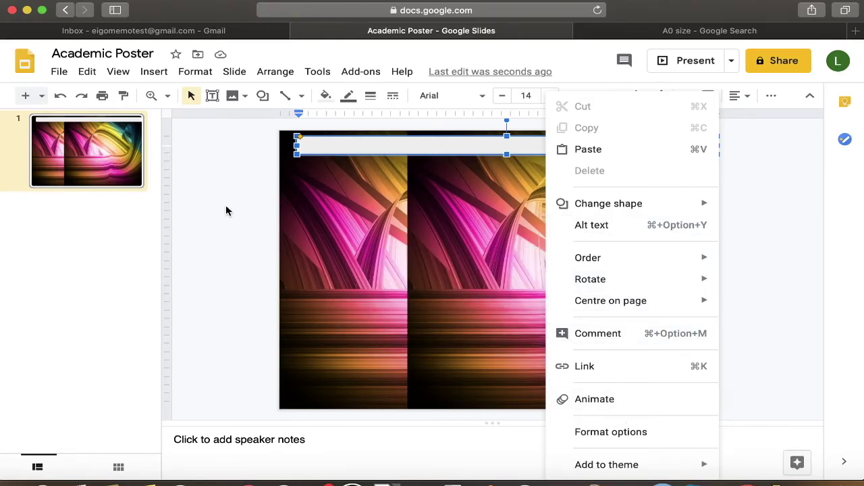
{"action": "left_click", "coordinate": [260, 189]}
Step: Set the title banner's text to Comic Sans MS at font size 80
{"action": "left_click", "coordinate": [378, 151]}
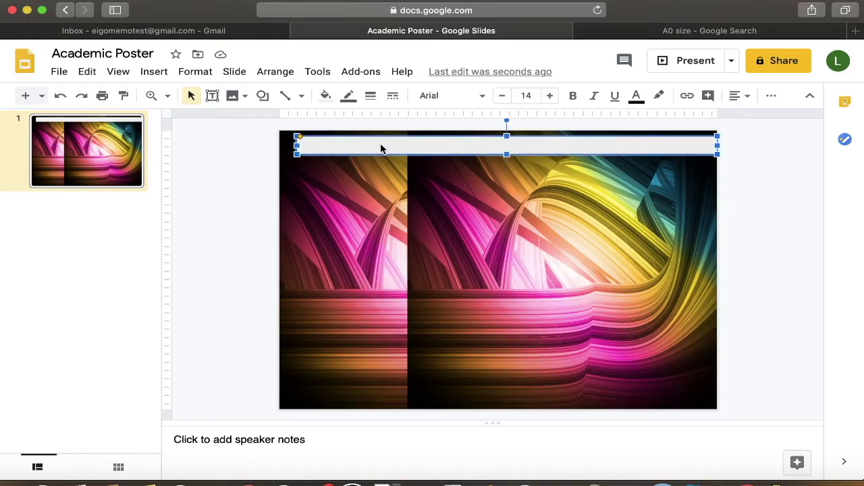
{"action": "left_click", "coordinate": [382, 147]}
{"action": "type", "text": "A"}
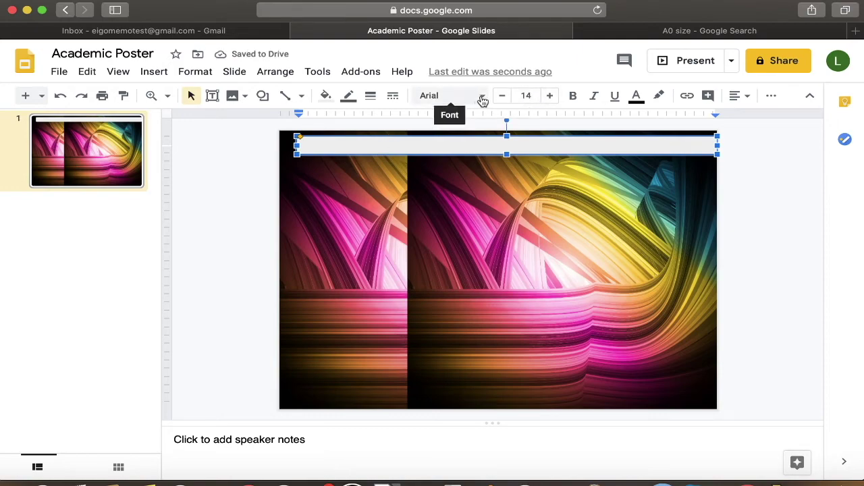
{"action": "left_click", "coordinate": [481, 97]}
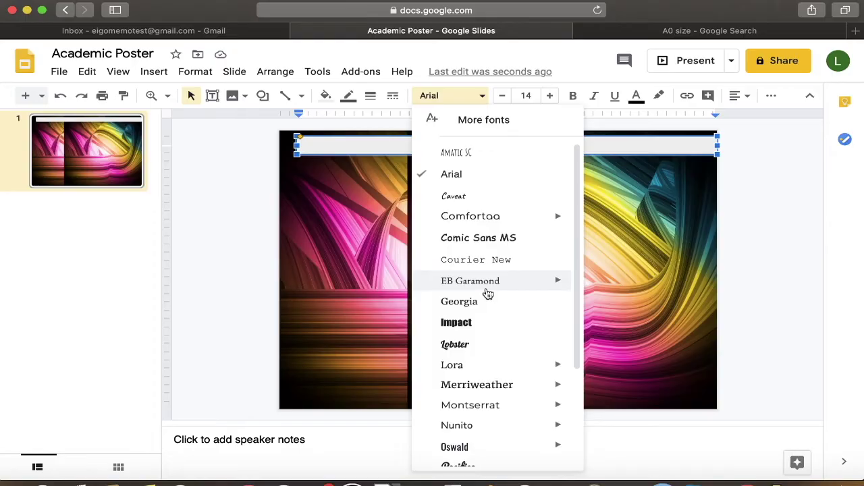
{"action": "left_click", "coordinate": [498, 239]}
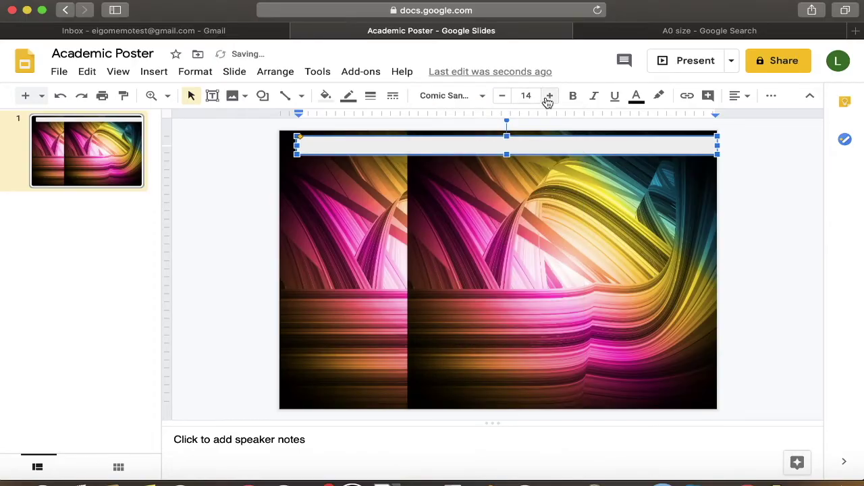
{"action": "left_click", "coordinate": [549, 99]}
{"action": "left_click", "coordinate": [535, 95]}
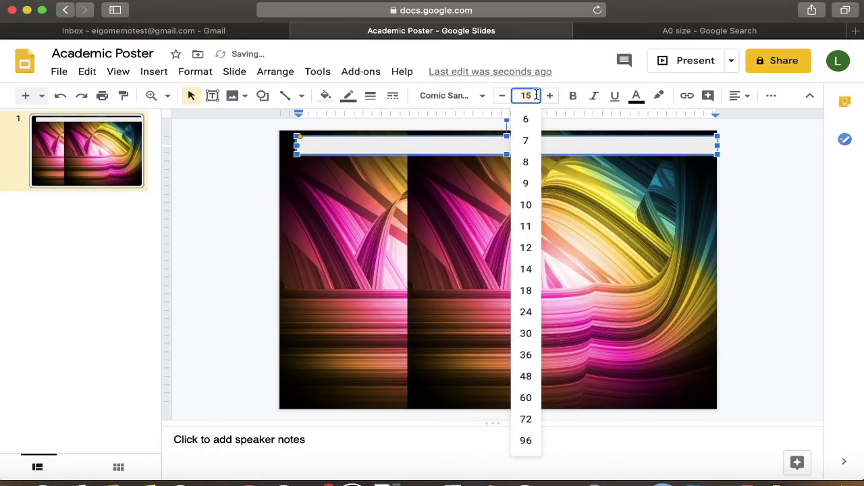
{"action": "type", "text": "80"}
{"action": "key", "text": "Return"}
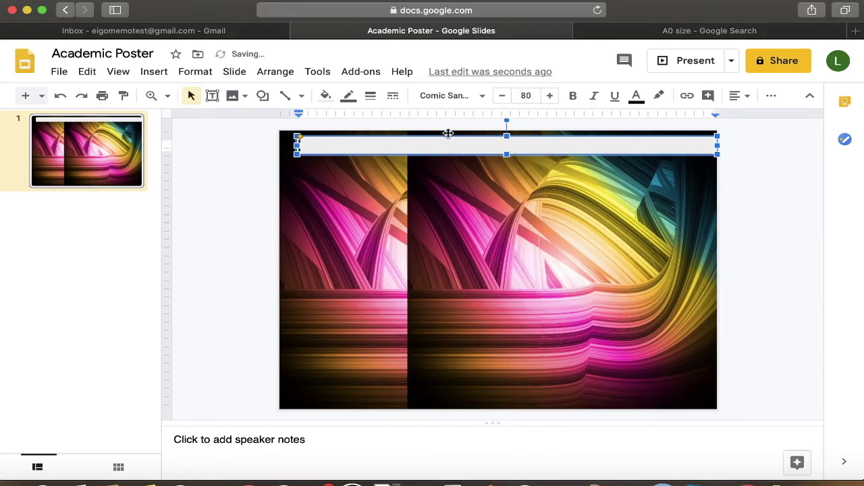
Step: Enter the title "The Best Academic Poster in the World !!!" in the banner and shorten the banner to fit the text
{"action": "type", "text": "Aca"}
{"action": "type", "text": "demic Poster in the World!!!"}
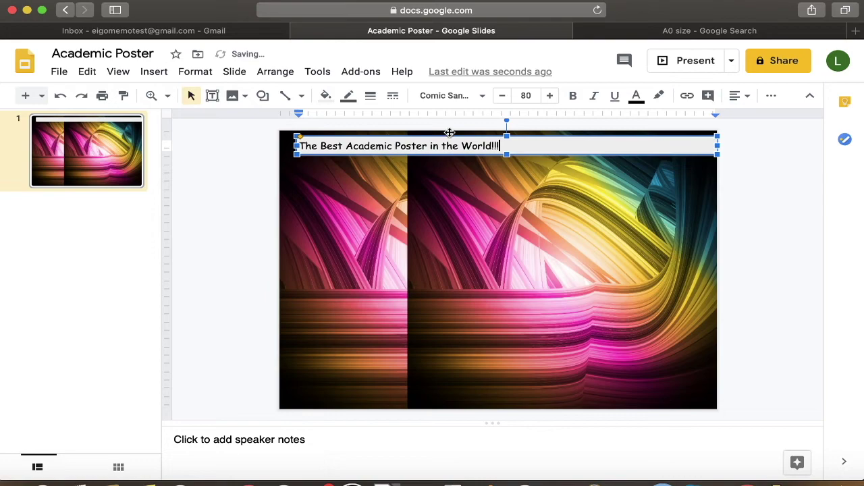
{"action": "key", "text": "Left"}
{"action": "left_click_drag", "start_coordinate": [717, 145], "coordinate": [517, 144]}
{"action": "left_click", "coordinate": [774, 176]}
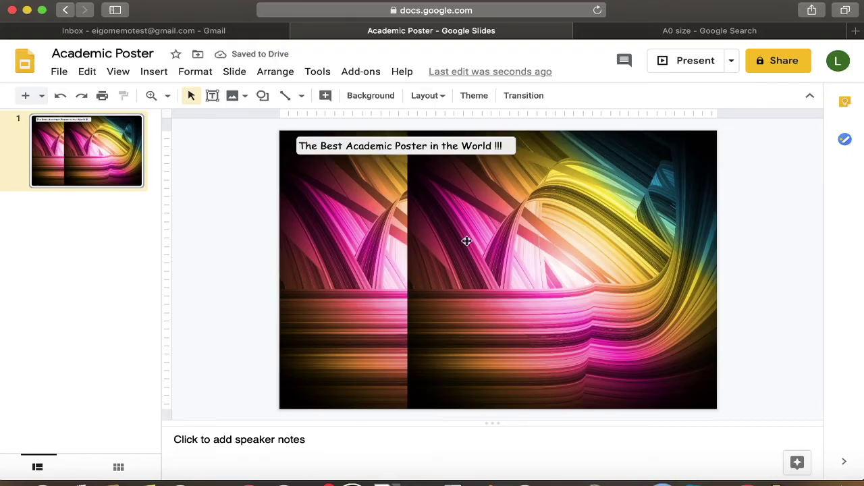
Step: Draw a rounded rectangle below the title on the left side of the poster as a content box
{"action": "left_click", "coordinate": [262, 95]}
{"action": "mouse_move", "coordinate": [274, 120]}
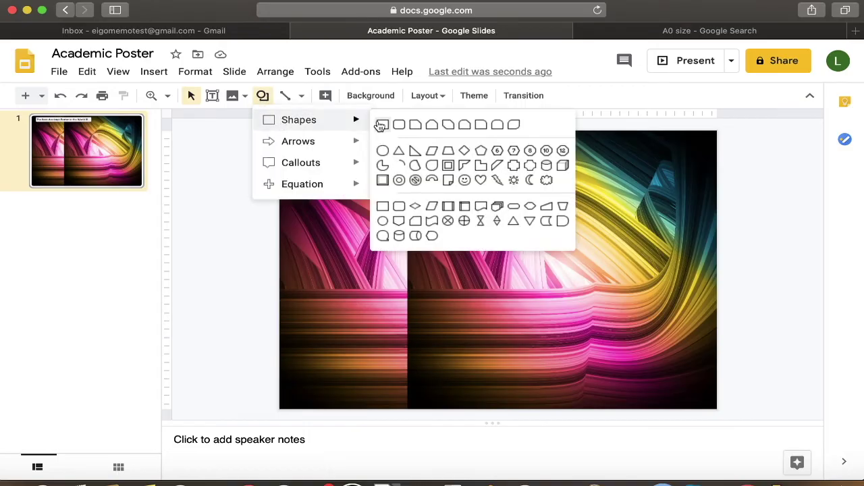
{"action": "left_click", "coordinate": [383, 124]}
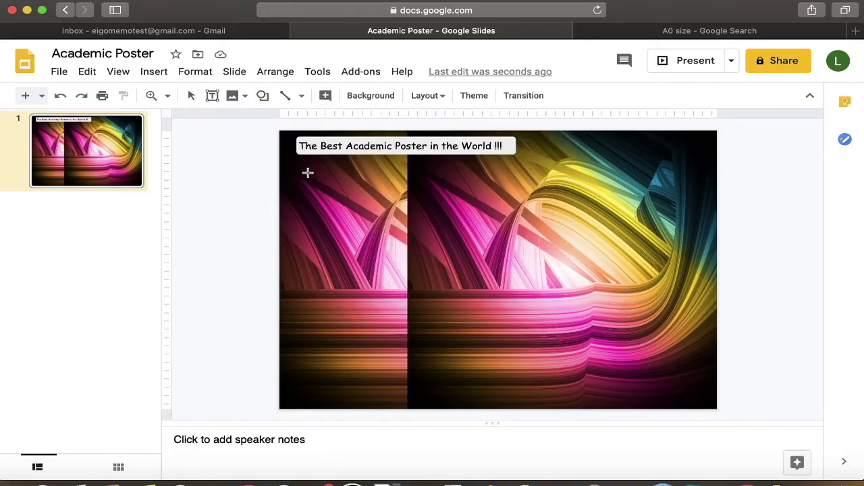
{"action": "mouse_move", "coordinate": [299, 167]}
{"action": "left_mouse_down"}
{"action": "mouse_move", "coordinate": [432, 223]}
{"action": "mouse_move", "coordinate": [437, 242]}
{"action": "left_mouse_up"}
Step: Set the new content box's text to Times New Roman at size 80 and enter the heading "Introduction"
{"action": "left_click", "coordinate": [370, 189]}
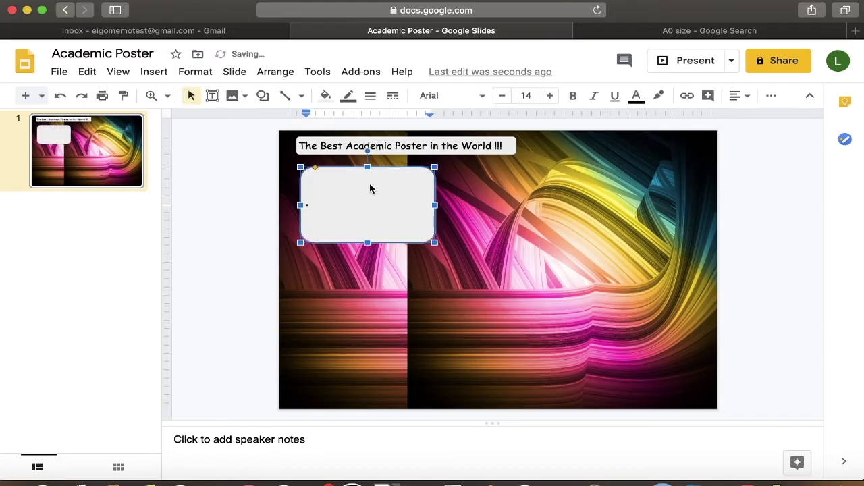
{"action": "left_click", "coordinate": [450, 98]}
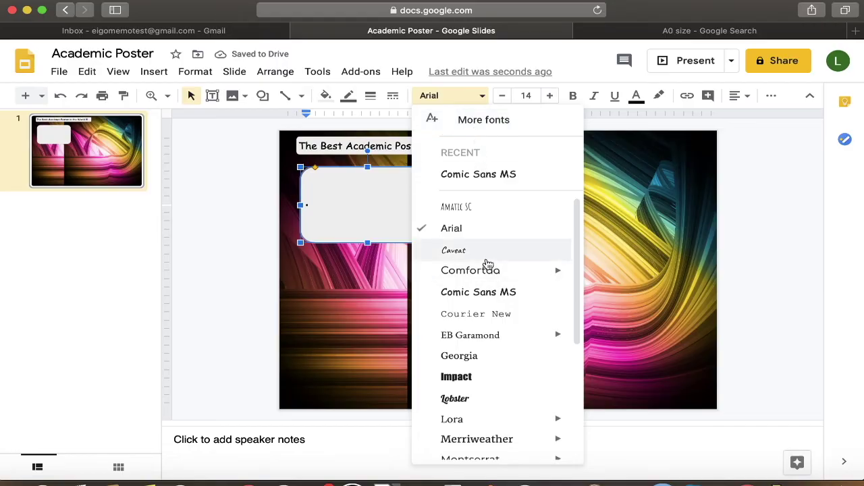
{"action": "scroll", "coordinate": [490, 327], "scroll_direction": "down", "scroll_amount": 5}
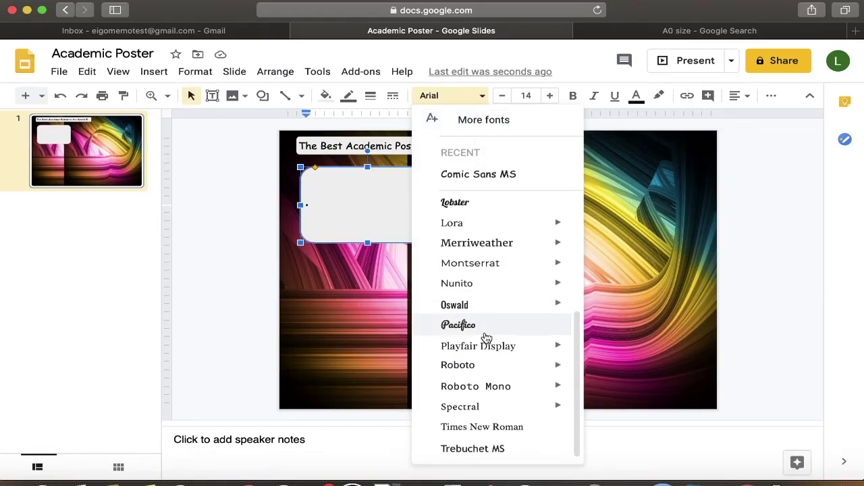
{"action": "left_click", "coordinate": [465, 426]}
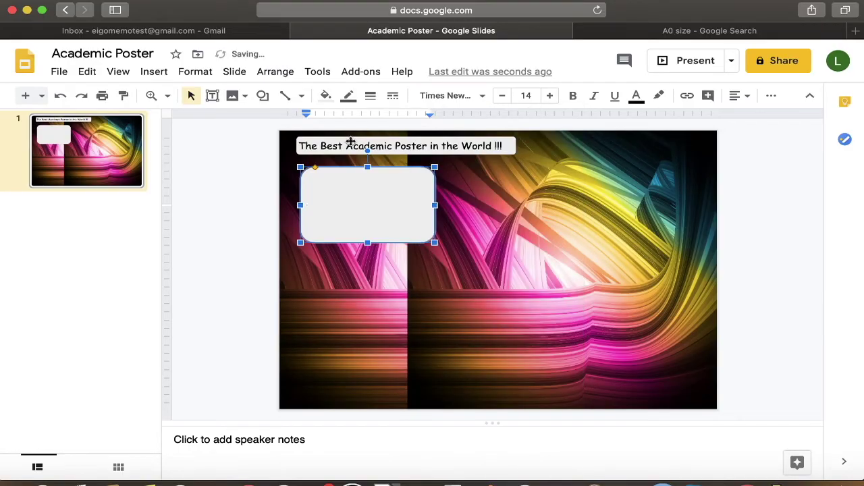
{"action": "left_click", "coordinate": [530, 95]}
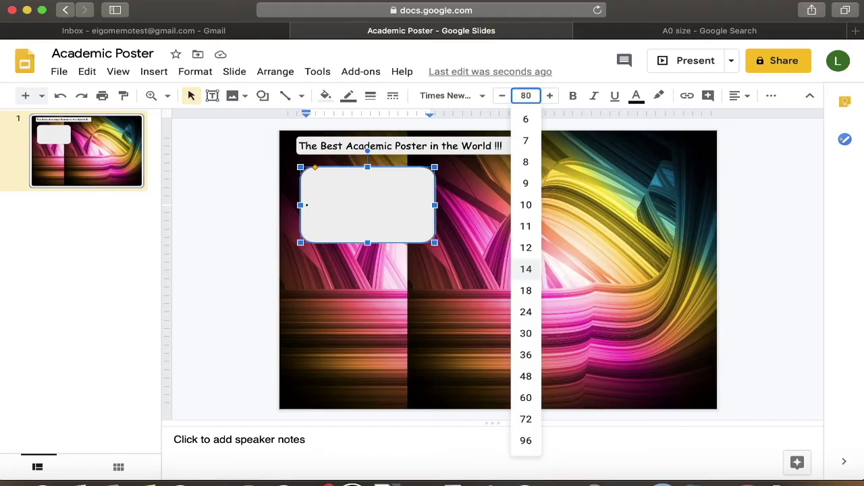
{"action": "key", "text": "Return"}
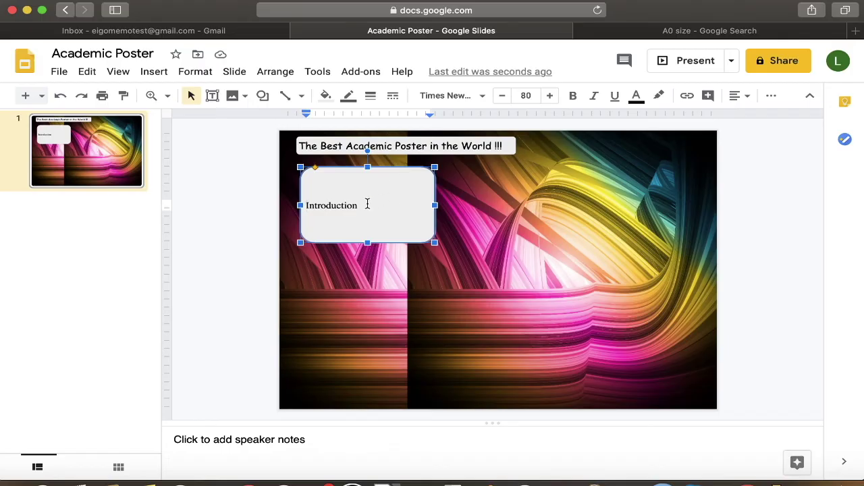
Step: Align the "Introduction" heading to the top and left of its box
{"action": "left_click_drag", "start_coordinate": [359, 205], "coordinate": [306, 204]}
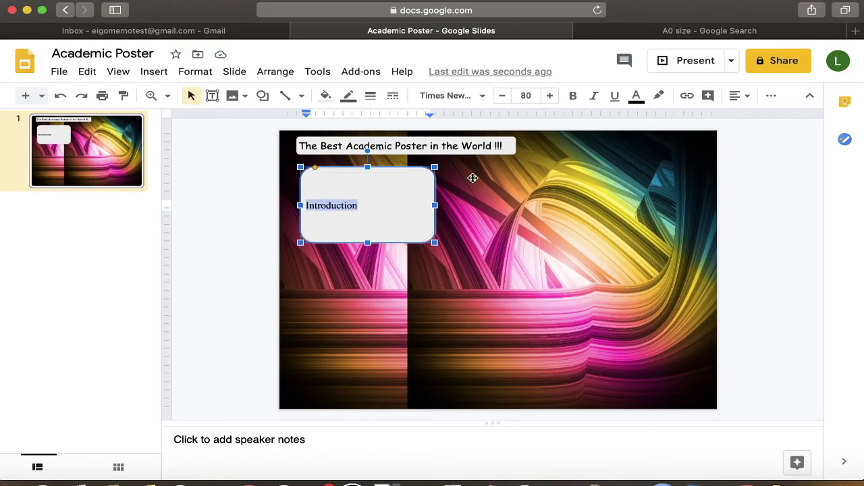
{"action": "left_click", "coordinate": [738, 96]}
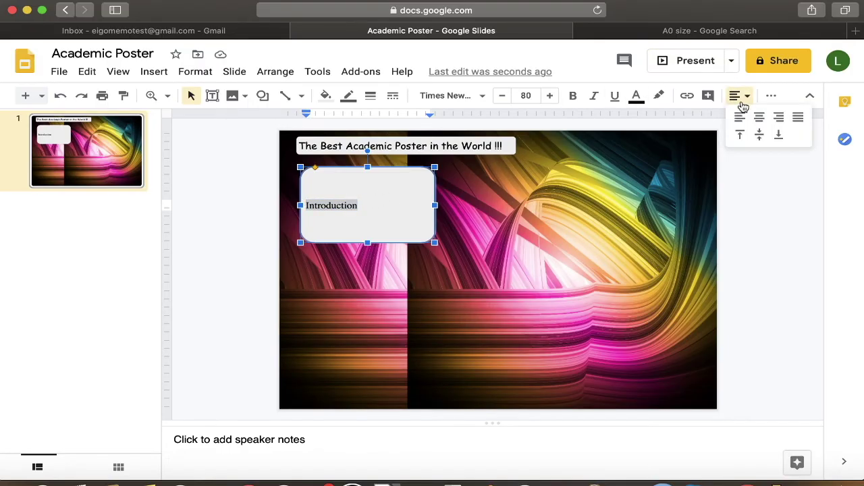
{"action": "left_click", "coordinate": [742, 137]}
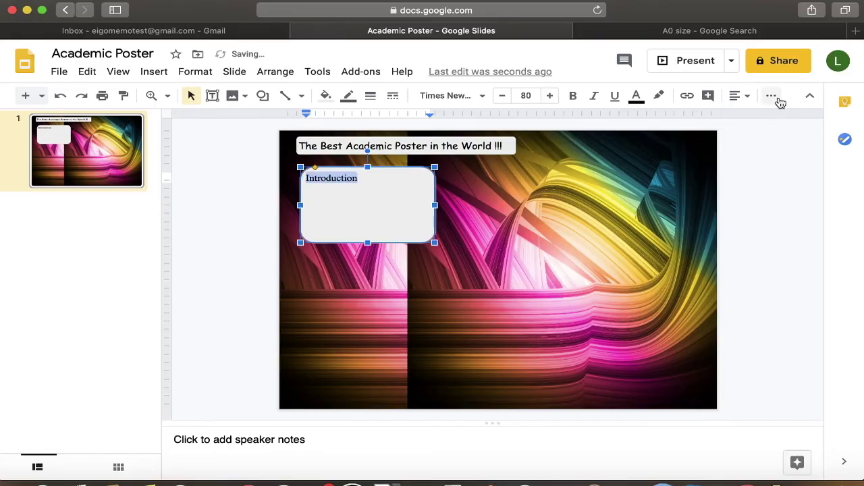
{"action": "left_click", "coordinate": [739, 95]}
{"action": "left_click", "coordinate": [735, 116]}
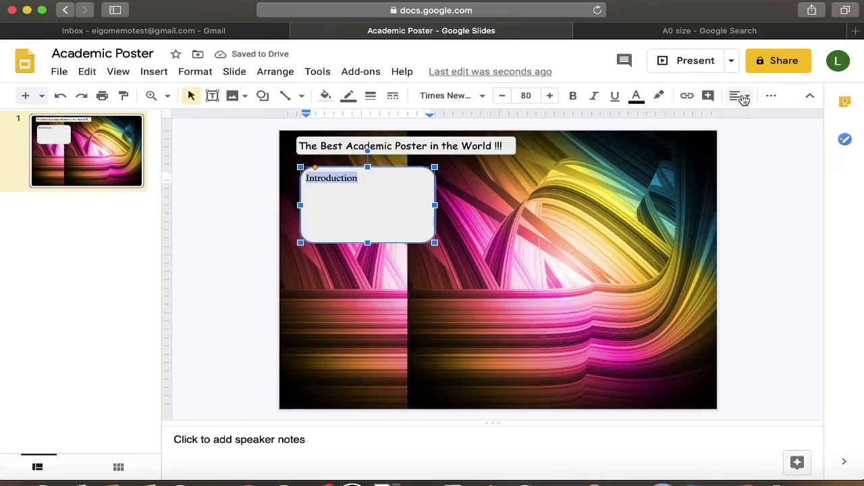
Step: Add the filler text "bhjghjhjkghkjghjkgkg" below the Introduction heading, separated by a blank line
{"action": "left_click", "coordinate": [418, 196]}
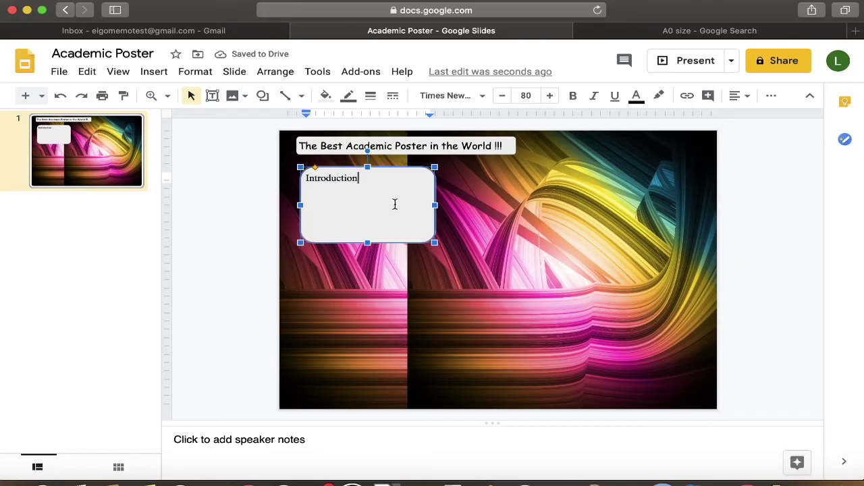
{"action": "key", "text": "Return"}
{"action": "key", "text": "Return"}
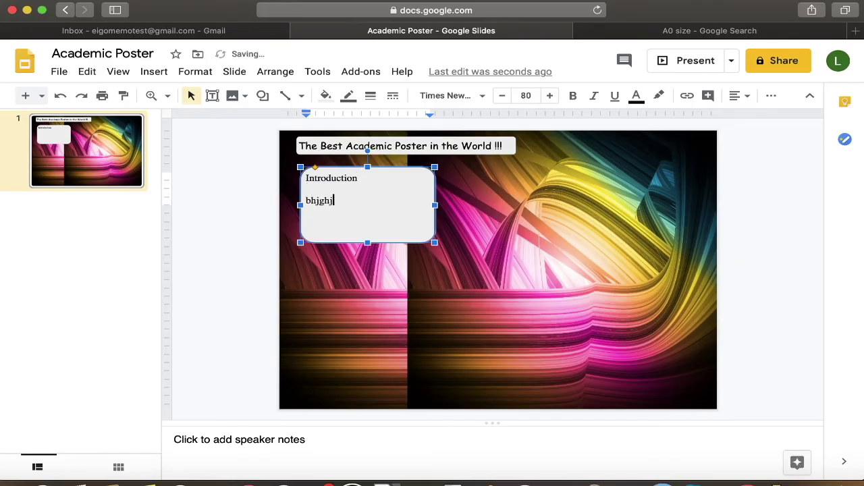
{"action": "type", "text": "bhjghjhjkghkjghjkgkg"}
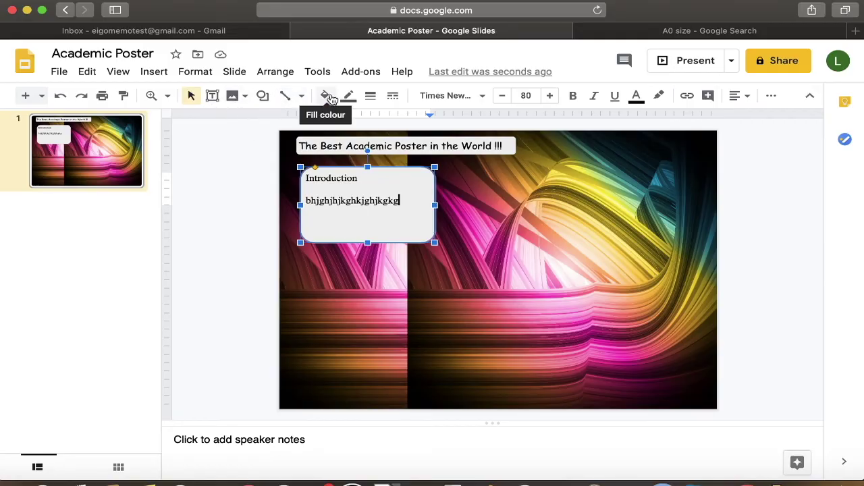
Step: Draw a second rounded rectangle below the Introduction box and move it into line with that box
{"action": "left_click", "coordinate": [263, 95]}
{"action": "mouse_move", "coordinate": [290, 119]}
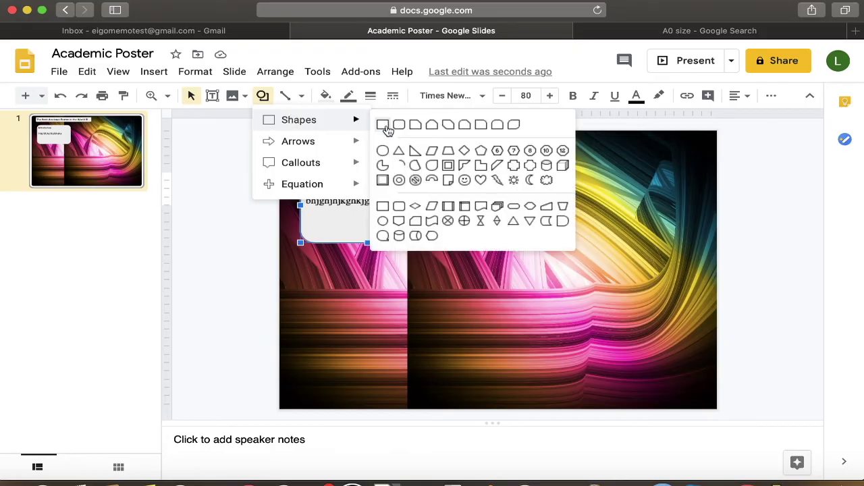
{"action": "left_click", "coordinate": [404, 127]}
{"action": "left_click_drag", "start_coordinate": [310, 257], "coordinate": [440, 337]}
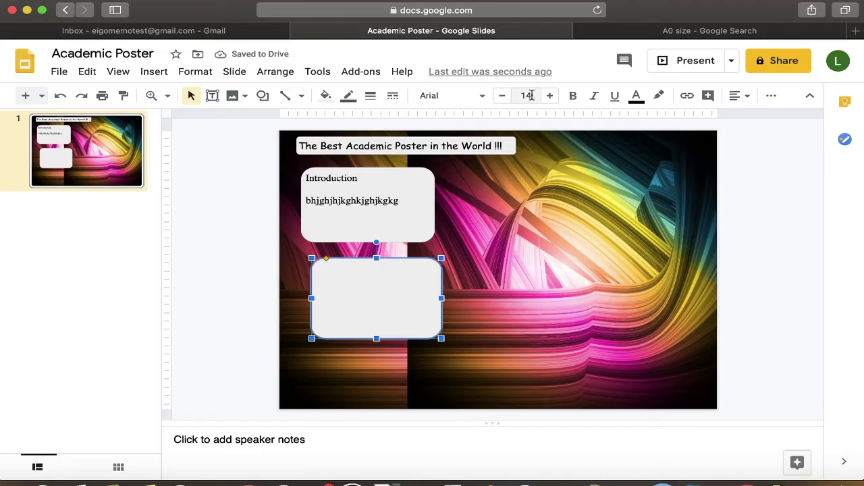
{"action": "left_click_drag", "start_coordinate": [393, 274], "coordinate": [384, 275]}
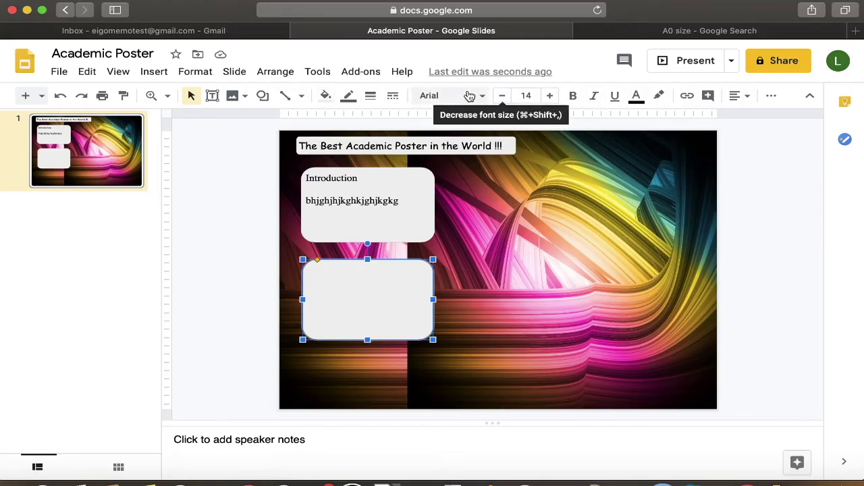
Step: Draw a third, shorter rounded rectangle at the bottom of the poster's left column
{"action": "left_click", "coordinate": [262, 95]}
{"action": "mouse_move", "coordinate": [343, 125]}
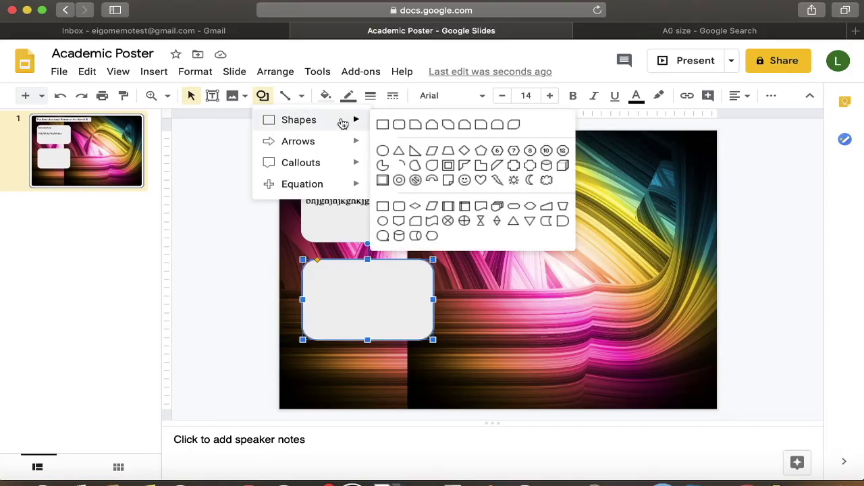
{"action": "left_click", "coordinate": [395, 125]}
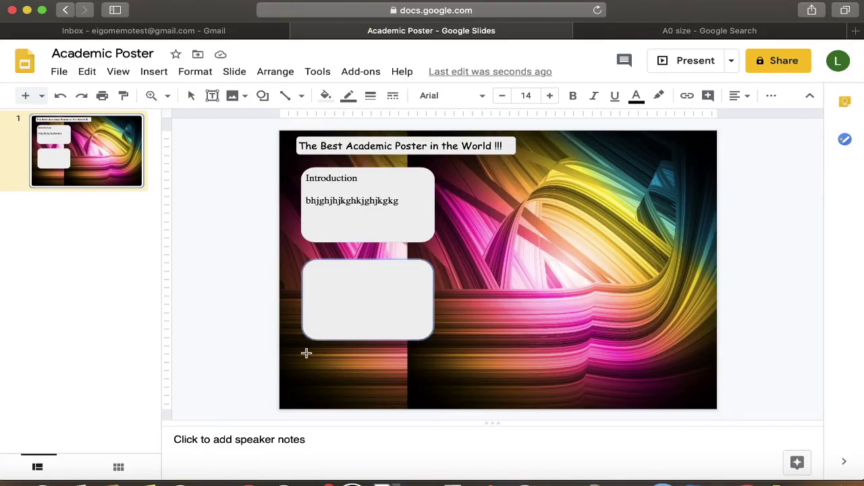
{"action": "left_click_drag", "start_coordinate": [307, 353], "coordinate": [435, 406]}
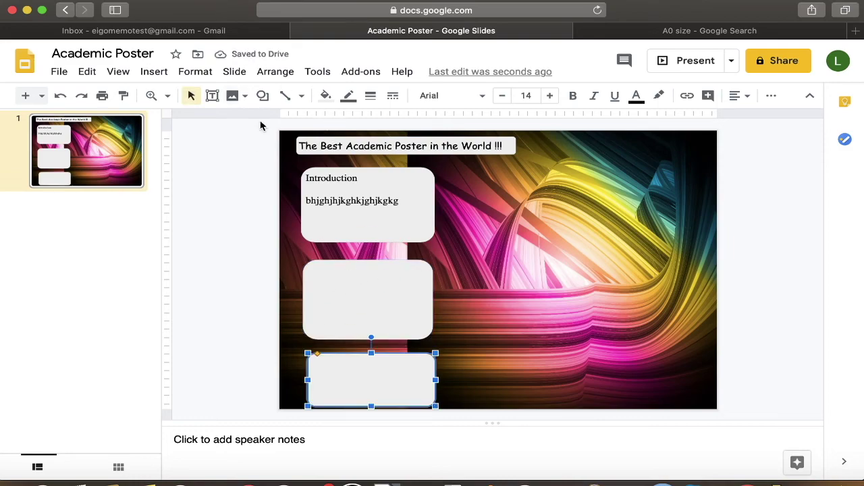
Step: Draw a tall rounded rectangle to the right of the Introduction box, starting a middle column
{"action": "left_click", "coordinate": [263, 100]}
{"action": "mouse_move", "coordinate": [288, 127]}
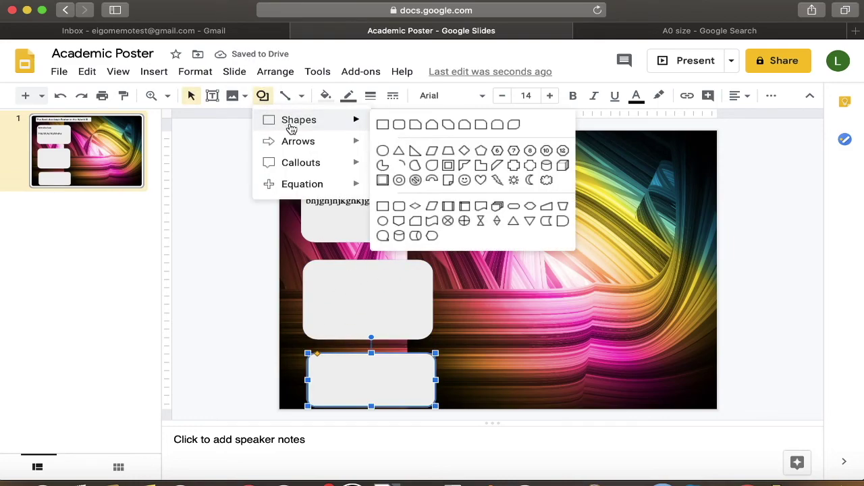
{"action": "left_click", "coordinate": [399, 130]}
{"action": "left_click_drag", "start_coordinate": [462, 183], "coordinate": [571, 303]}
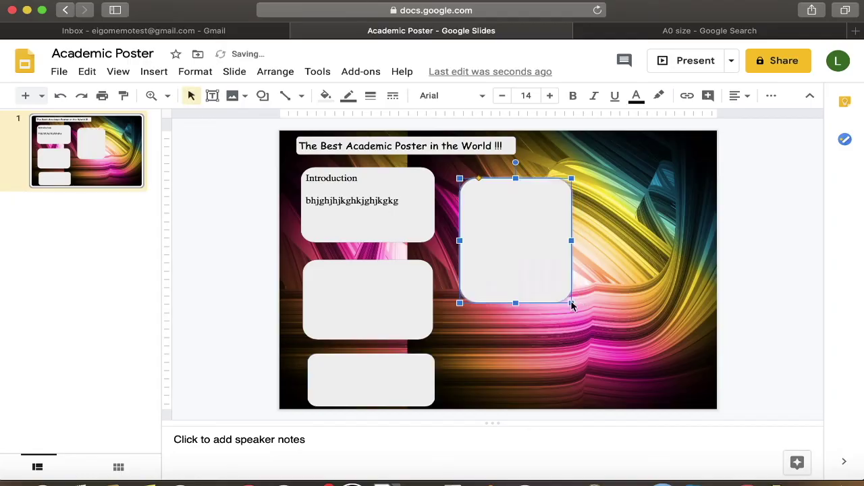
Step: Draw a rounded rectangle below the tall box in the poster's middle column
{"action": "left_click", "coordinate": [264, 98]}
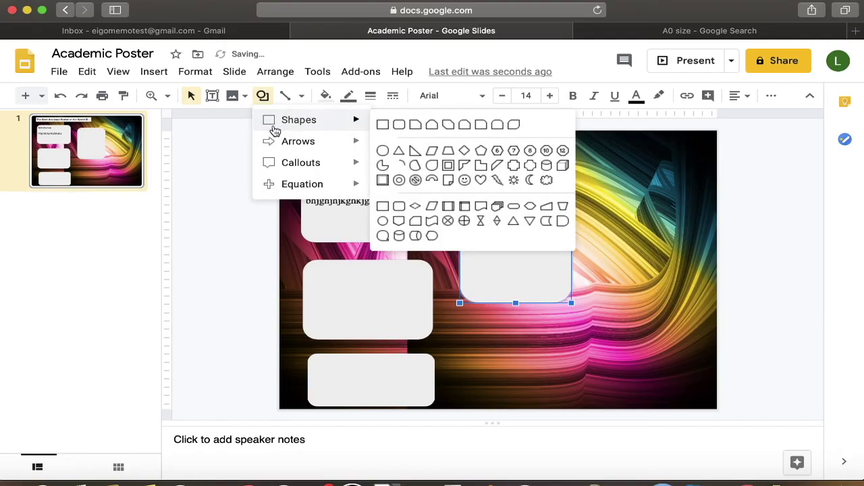
{"action": "mouse_move", "coordinate": [293, 122]}
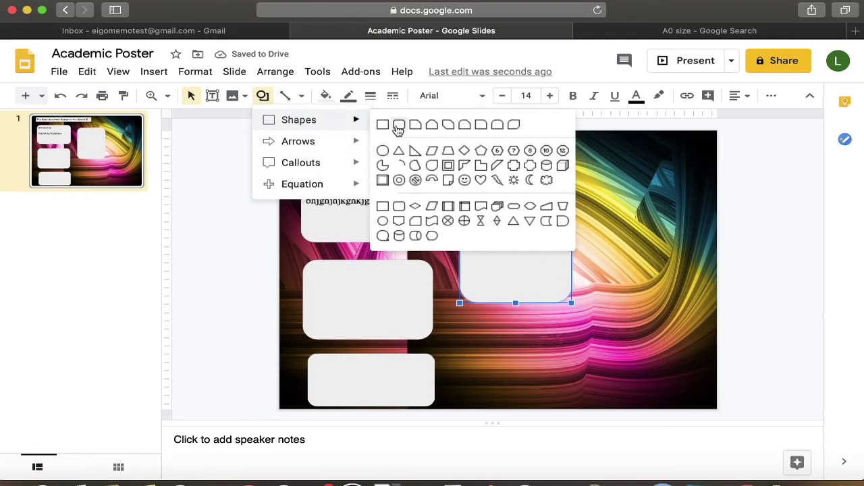
{"action": "left_click", "coordinate": [397, 126]}
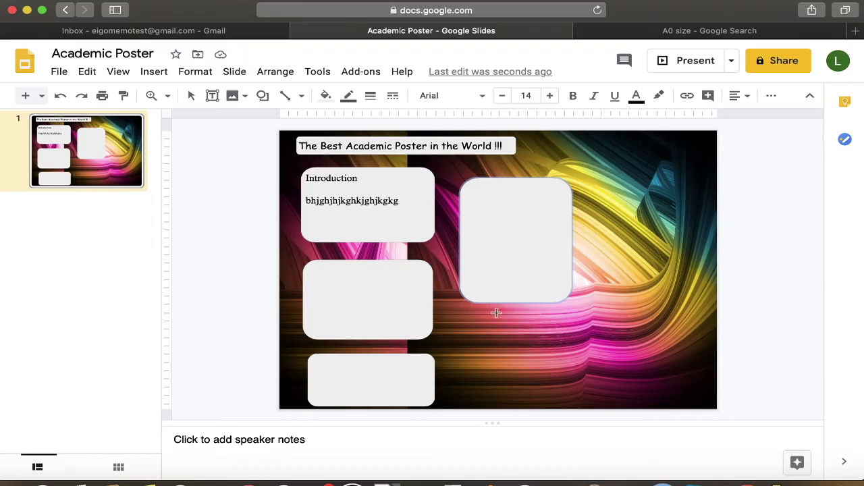
{"action": "left_click_drag", "start_coordinate": [516, 355], "coordinate": [576, 406]}
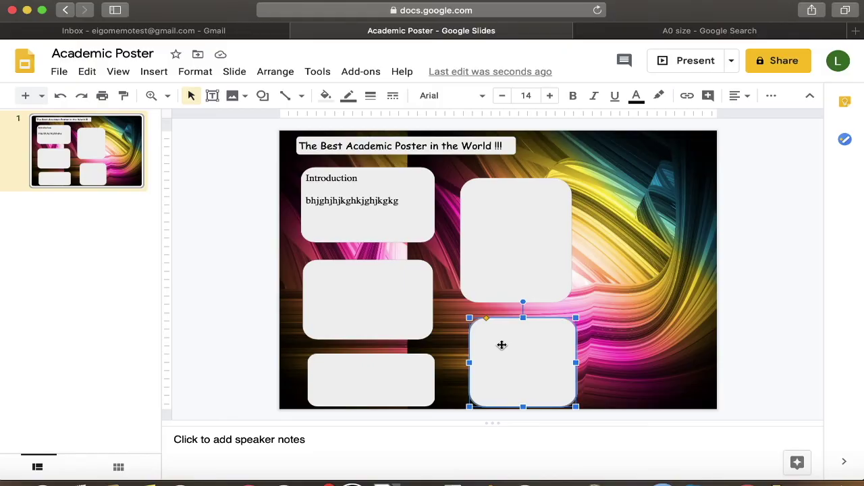
Step: Draw a tall rounded rectangle to the right of the middle column's upper box, starting a third column
{"action": "left_click", "coordinate": [264, 96]}
{"action": "mouse_move", "coordinate": [343, 128]}
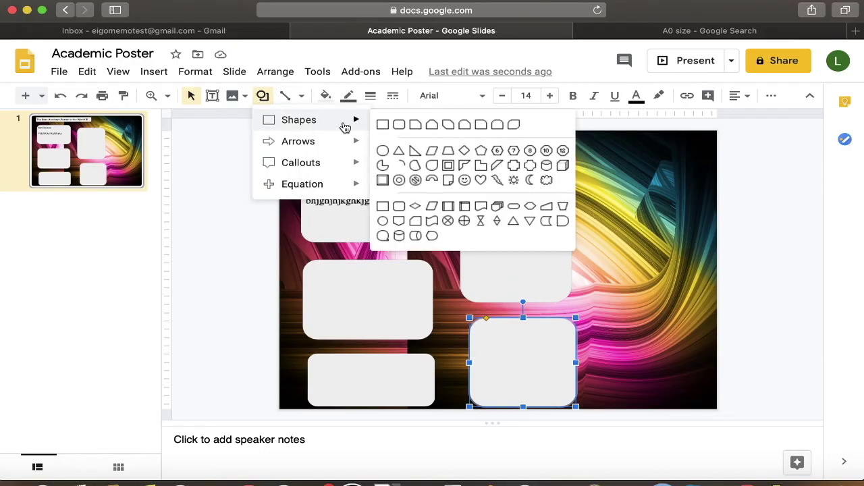
{"action": "left_click", "coordinate": [399, 126]}
{"action": "left_click_drag", "start_coordinate": [592, 174], "coordinate": [692, 303]}
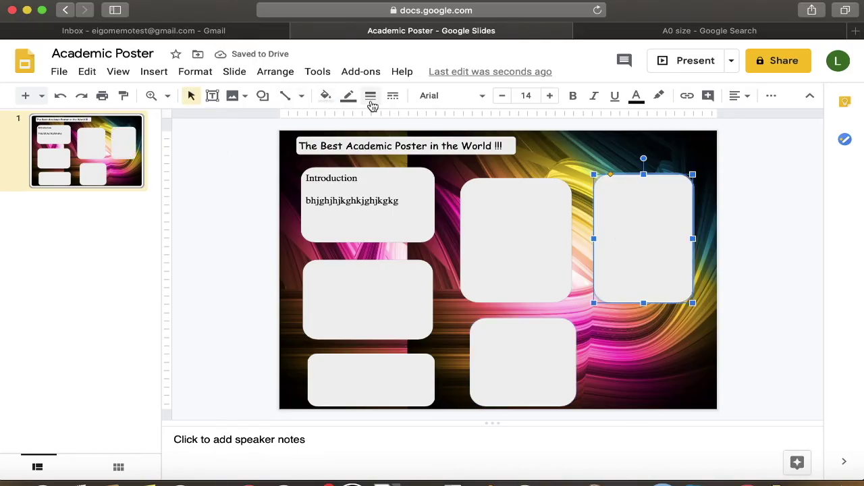
Step: Draw a shorter rounded rectangle below the tall box in the poster's right column
{"action": "left_click", "coordinate": [263, 95]}
{"action": "mouse_move", "coordinate": [356, 130]}
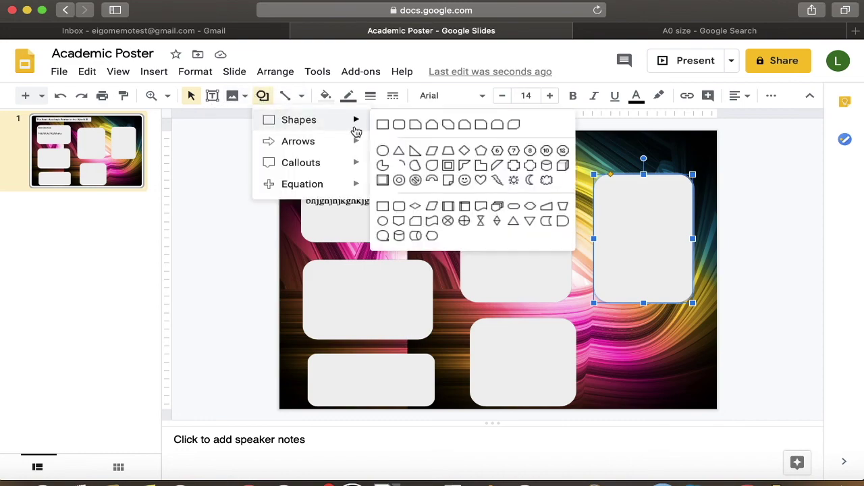
{"action": "left_click", "coordinate": [401, 126]}
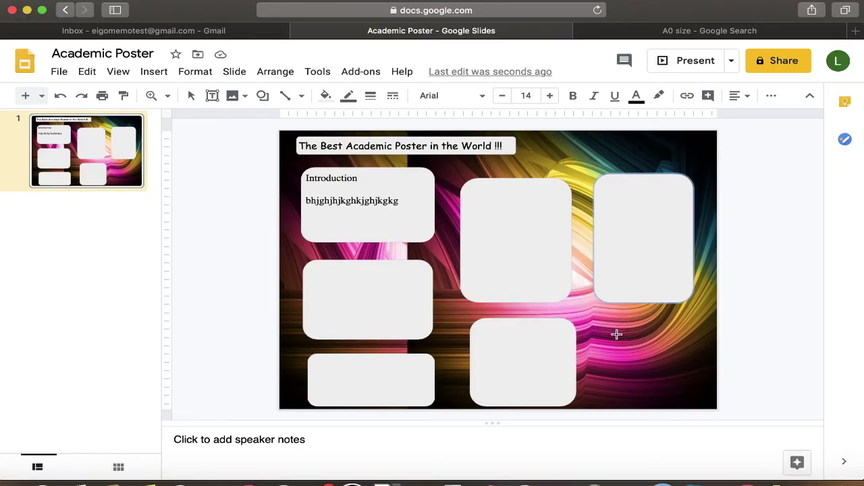
{"action": "left_click_drag", "start_coordinate": [602, 331], "coordinate": [696, 404]}
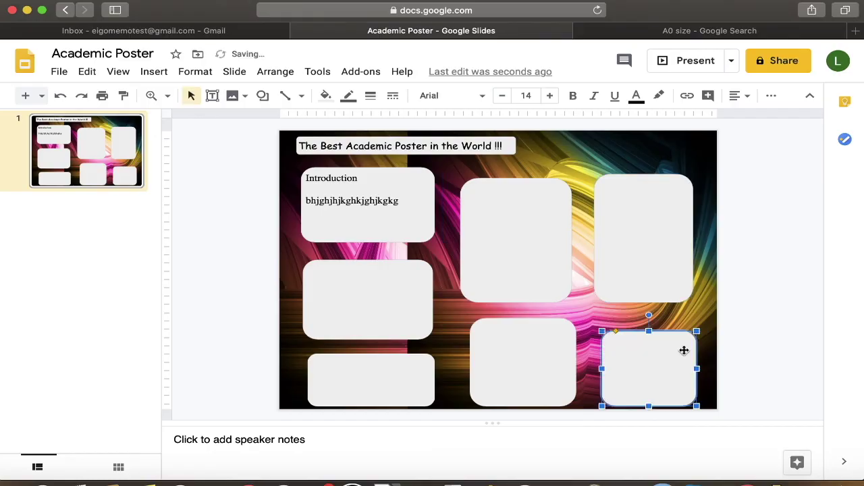
{"action": "left_click", "coordinate": [593, 151]}
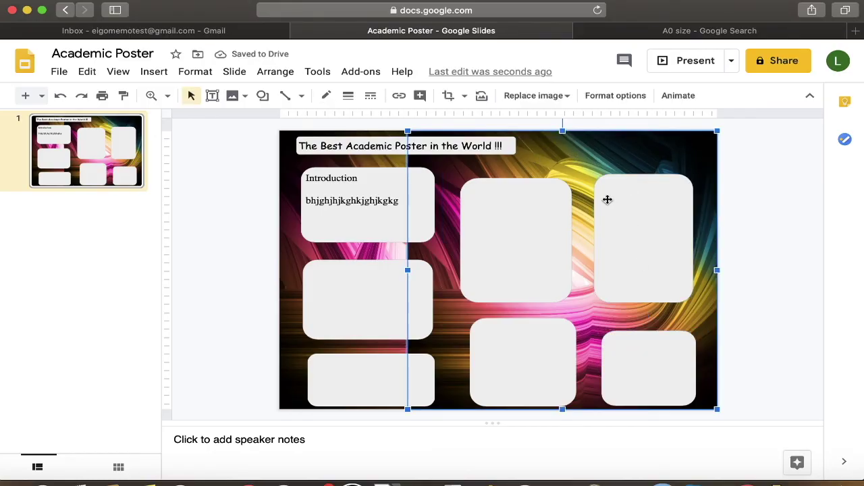
Step: Add the heading "Conclusion" at font size 80 in the lower box of the right column, followed by a new line
{"action": "left_click", "coordinate": [632, 358]}
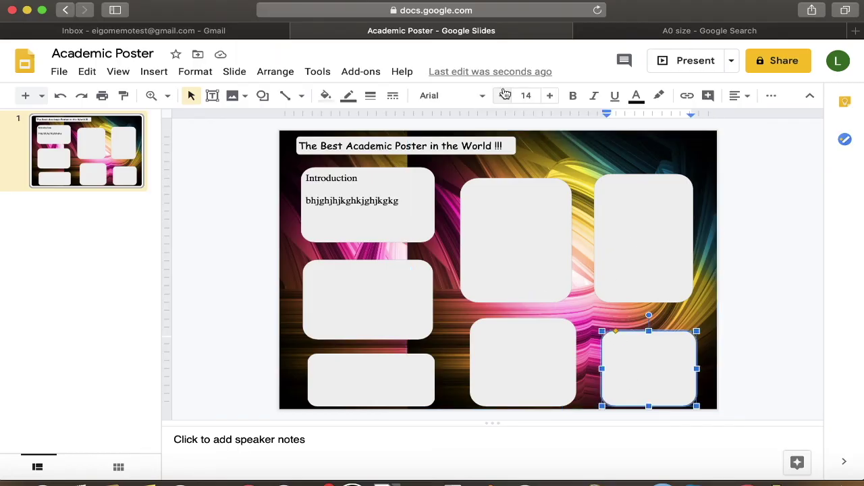
{"action": "left_click", "coordinate": [532, 98]}
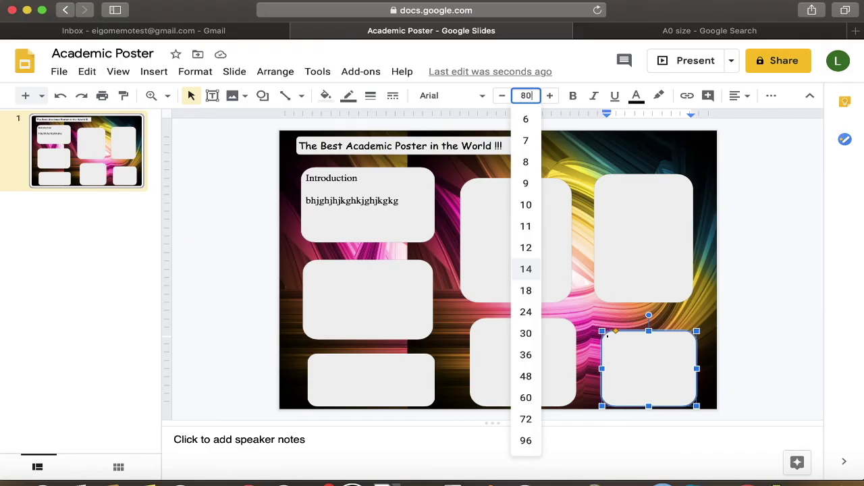
{"action": "type", "text": "80"}
{"action": "key", "text": "Return"}
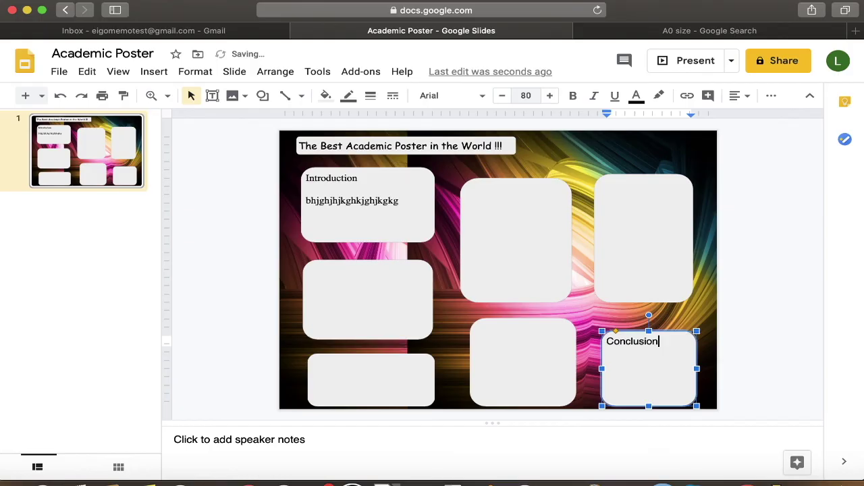
{"action": "key", "text": "Return"}
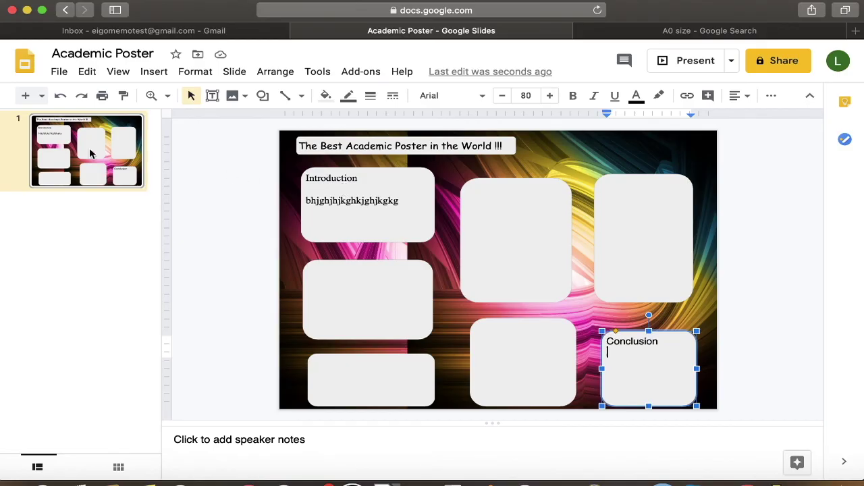
Step: Examine the file formats offered for downloading the poster, without exporting it
{"action": "left_click", "coordinate": [58, 71]}
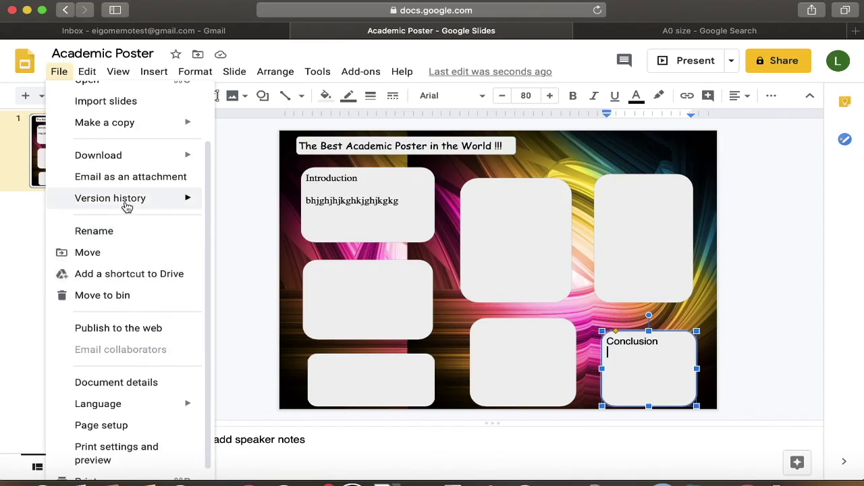
{"action": "mouse_move", "coordinate": [127, 162]}
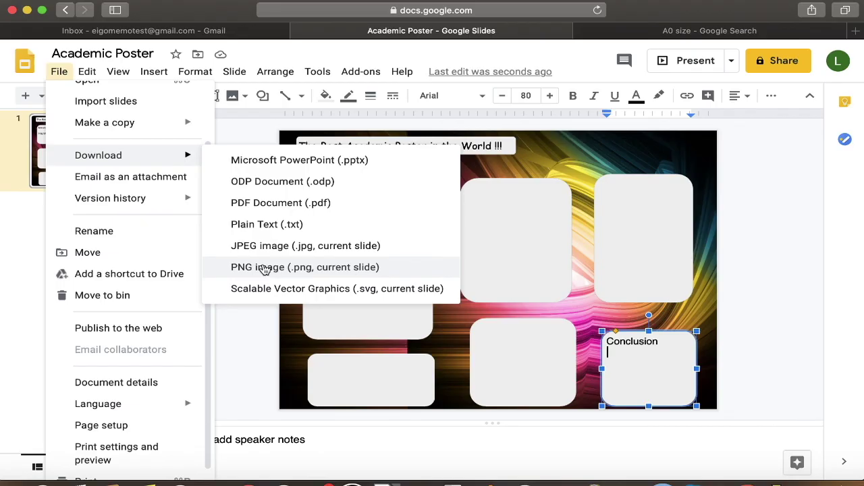
{"action": "mouse_move", "coordinate": [164, 207]}
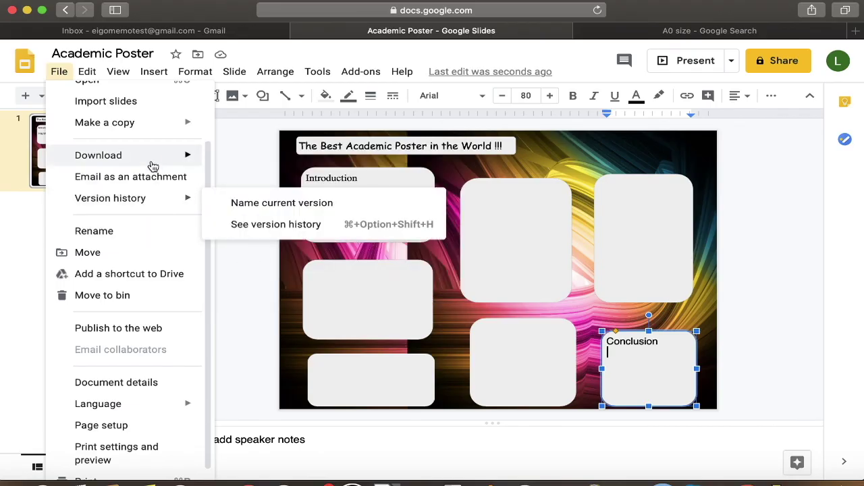
{"action": "mouse_move", "coordinate": [152, 156]}
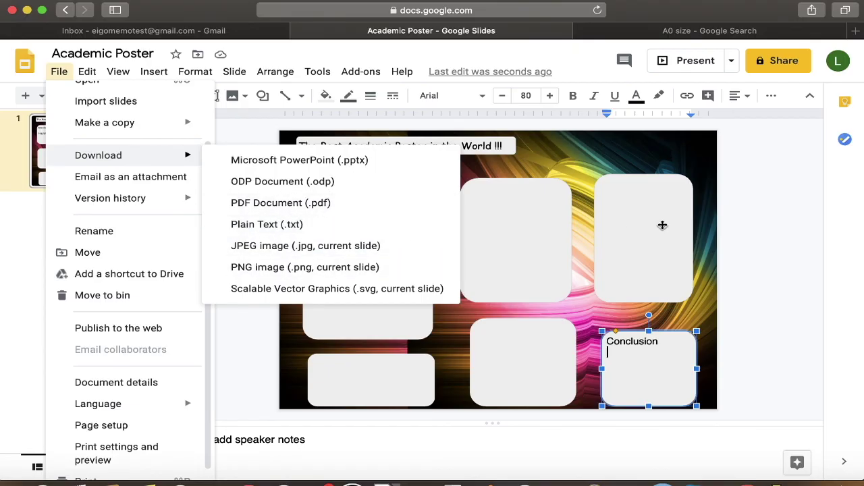
{"action": "left_click", "coordinate": [781, 226]}
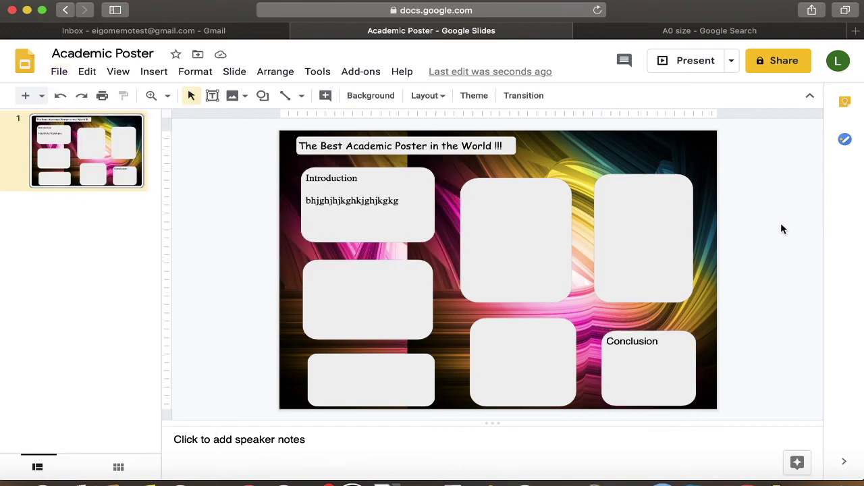